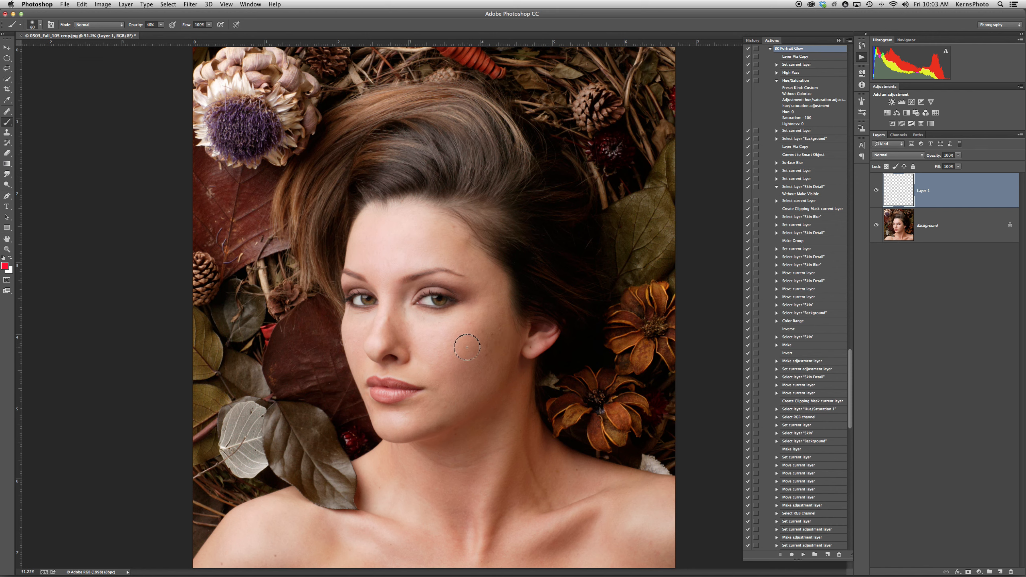
Outline the cheek, forehead, neck and surrounding skin areas in red on Layer 1, and delete that layer
{"action": "mouse_move", "coordinate": [467, 347]}
{"action": "left_mouse_down"}
{"action": "mouse_move", "coordinate": [462, 409]}
{"action": "mouse_move", "coordinate": [429, 407]}
{"action": "mouse_move", "coordinate": [437, 286]}
{"action": "mouse_move", "coordinate": [440, 319]}
{"action": "mouse_move", "coordinate": [468, 317]}
{"action": "mouse_move", "coordinate": [408, 324]}
{"action": "mouse_move", "coordinate": [443, 376]}
{"action": "mouse_move", "coordinate": [507, 356]}
{"action": "left_mouse_up"}
{"action": "mouse_move", "coordinate": [532, 346]}
{"action": "left_mouse_down"}
{"action": "mouse_move", "coordinate": [525, 350]}
{"action": "mouse_move", "coordinate": [534, 343]}
{"action": "left_mouse_up"}
{"action": "mouse_move", "coordinate": [418, 452]}
{"action": "left_mouse_down"}
{"action": "mouse_move", "coordinate": [433, 469]}
{"action": "mouse_move", "coordinate": [509, 457]}
{"action": "mouse_move", "coordinate": [548, 479]}
{"action": "mouse_move", "coordinate": [551, 500]}
{"action": "mouse_move", "coordinate": [533, 502]}
{"action": "mouse_move", "coordinate": [525, 443]}
{"action": "left_mouse_up"}
{"action": "mouse_move", "coordinate": [444, 249]}
{"action": "left_mouse_down"}
{"action": "mouse_move", "coordinate": [461, 220]}
{"action": "mouse_move", "coordinate": [433, 219]}
{"action": "mouse_move", "coordinate": [445, 254]}
{"action": "left_mouse_up"}
{"action": "mouse_move", "coordinate": [508, 299]}
{"action": "left_mouse_down"}
{"action": "mouse_move", "coordinate": [471, 224]}
{"action": "mouse_move", "coordinate": [389, 203]}
{"action": "mouse_move", "coordinate": [361, 217]}
{"action": "mouse_move", "coordinate": [342, 304]}
{"action": "mouse_move", "coordinate": [362, 446]}
{"action": "mouse_move", "coordinate": [354, 468]}
{"action": "mouse_move", "coordinate": [221, 527]}
{"action": "mouse_move", "coordinate": [209, 569]}
{"action": "mouse_move", "coordinate": [652, 566]}
{"action": "mouse_move", "coordinate": [676, 532]}
{"action": "mouse_move", "coordinate": [676, 495]}
{"action": "mouse_move", "coordinate": [556, 442]}
{"action": "mouse_move", "coordinate": [538, 320]}
{"action": "left_mouse_up"}
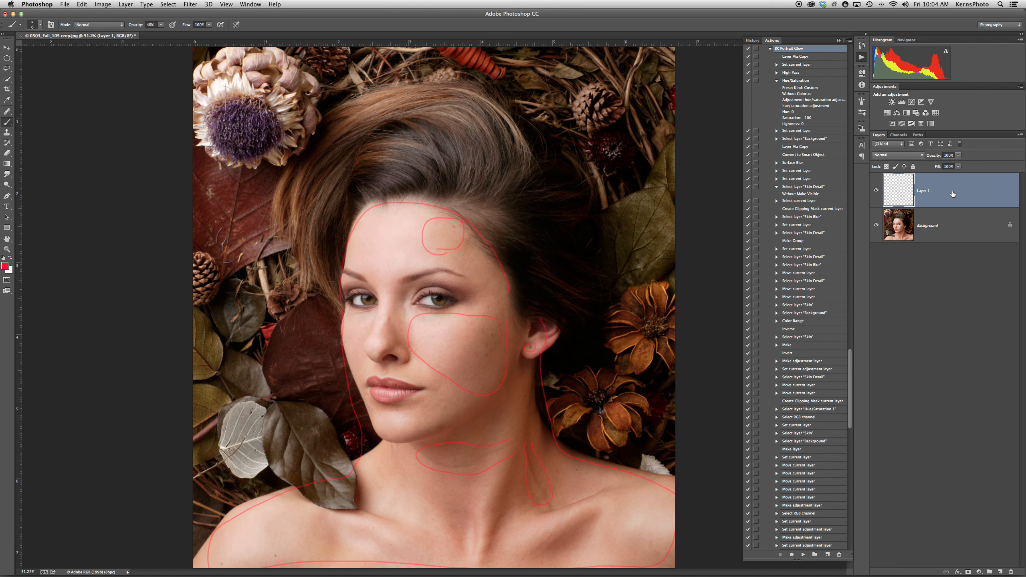
{"action": "key", "text": "Delete"}
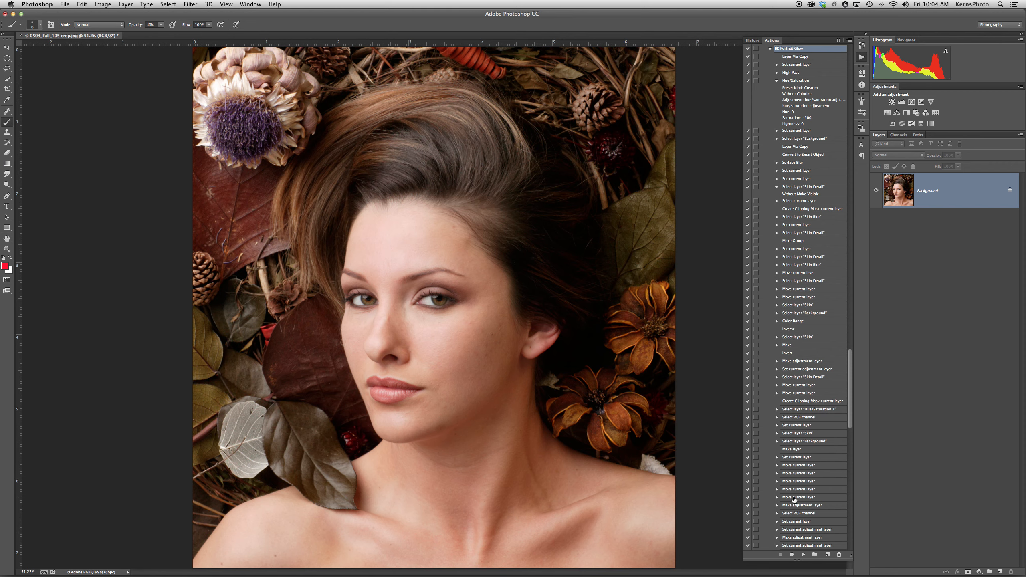
Run the Portrait Glow action on the Background photo and delete the resulting Teeth group
{"action": "left_click_drag", "start_coordinate": [850, 384], "coordinate": [846, 520]}
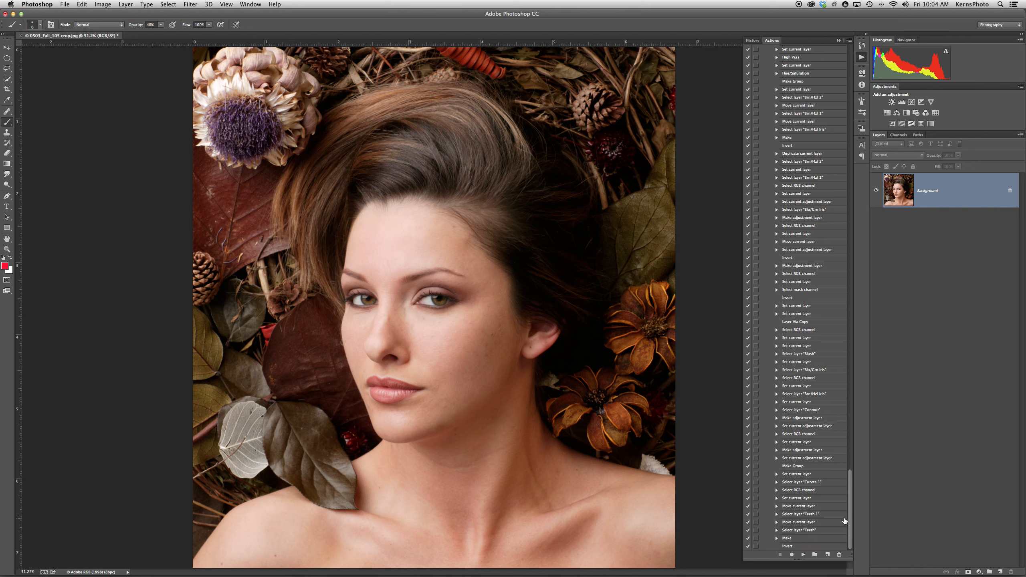
{"action": "left_click", "coordinate": [803, 556]}
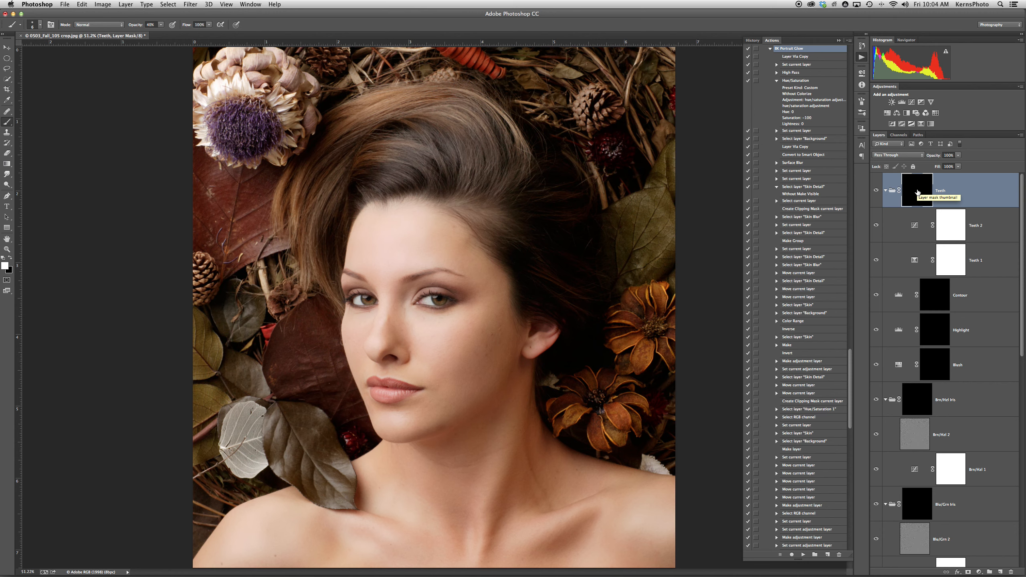
{"action": "left_click", "coordinate": [965, 195]}
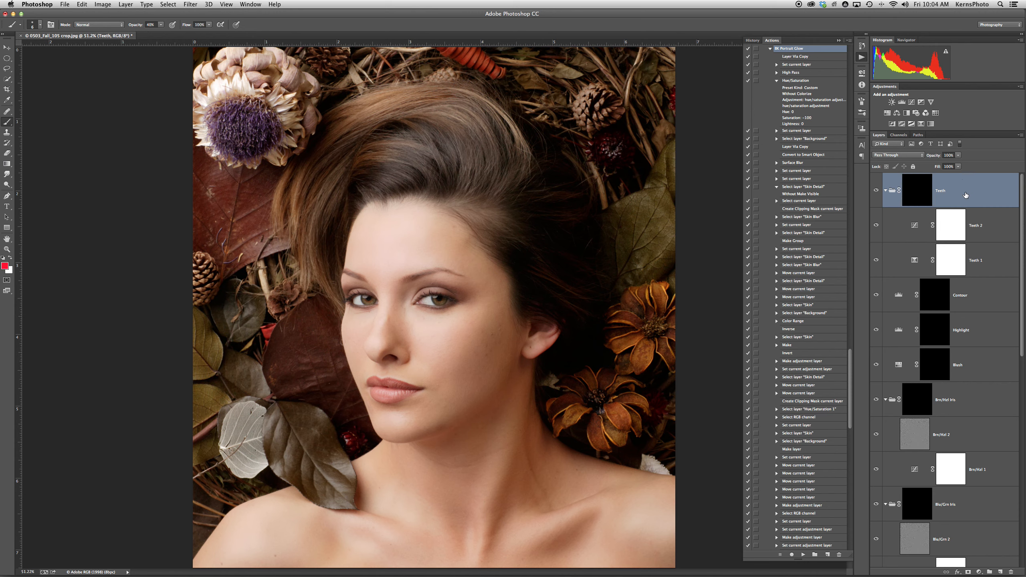
{"action": "key", "text": "Delete"}
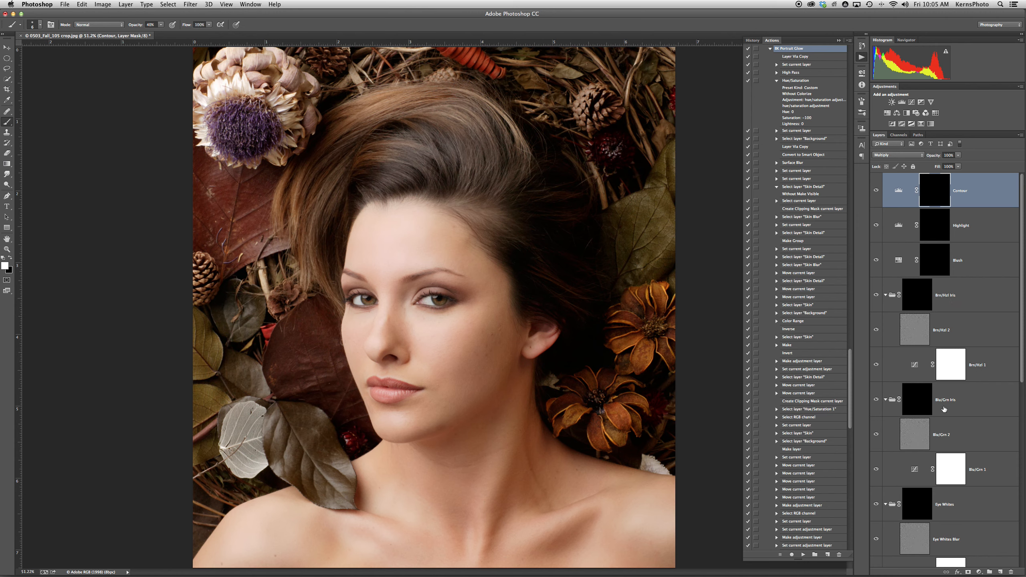
Paint white over both irises on the Brn/Hzl Iris group's mask with the brush at 100% opacity
{"action": "left_click", "coordinate": [918, 297]}
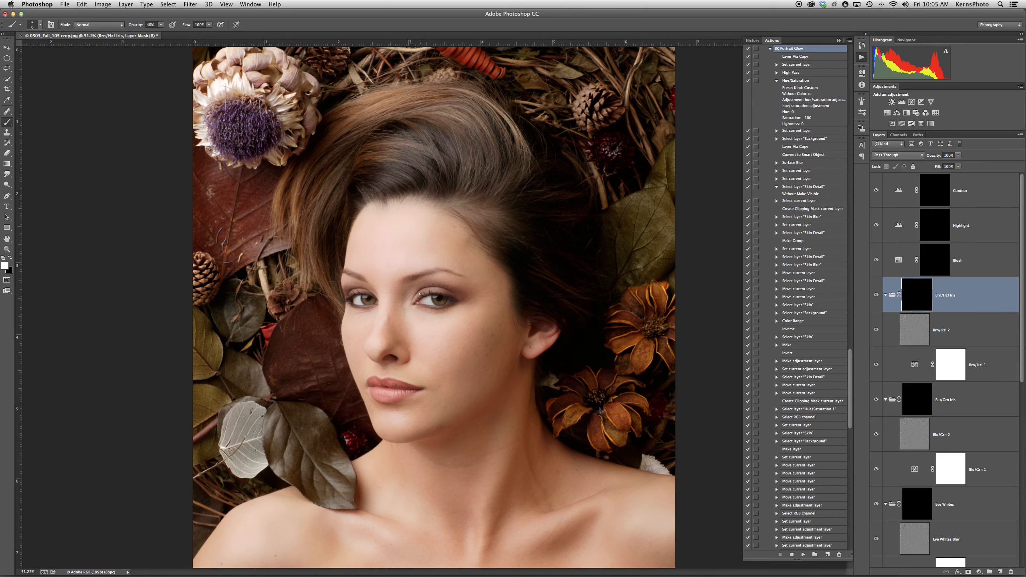
{"action": "left_click_drag", "start_coordinate": [442, 302], "coordinate": [480, 331]}
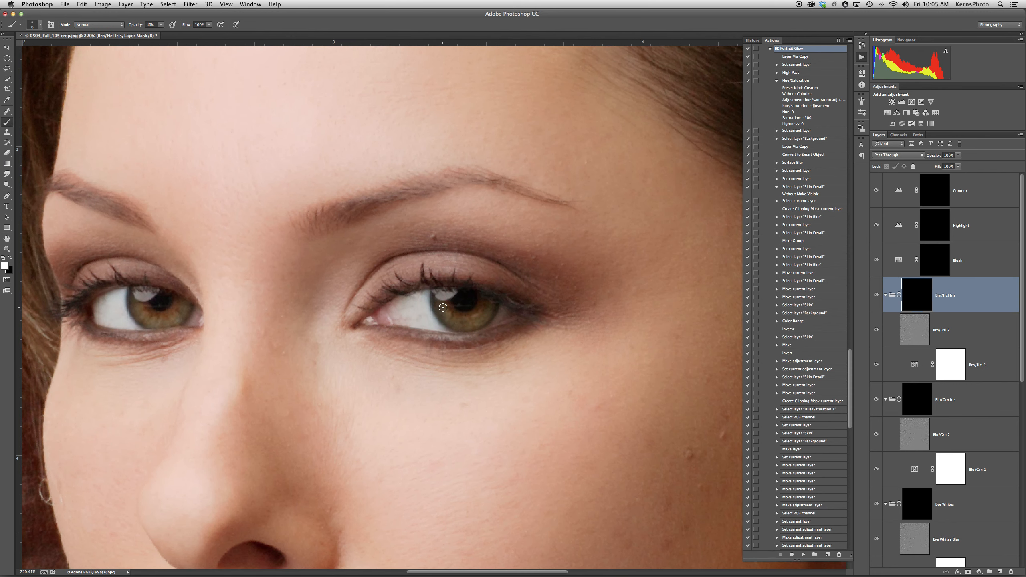
{"action": "scroll", "coordinate": [32, 242], "scroll_direction": "right", "scroll_amount": 1}
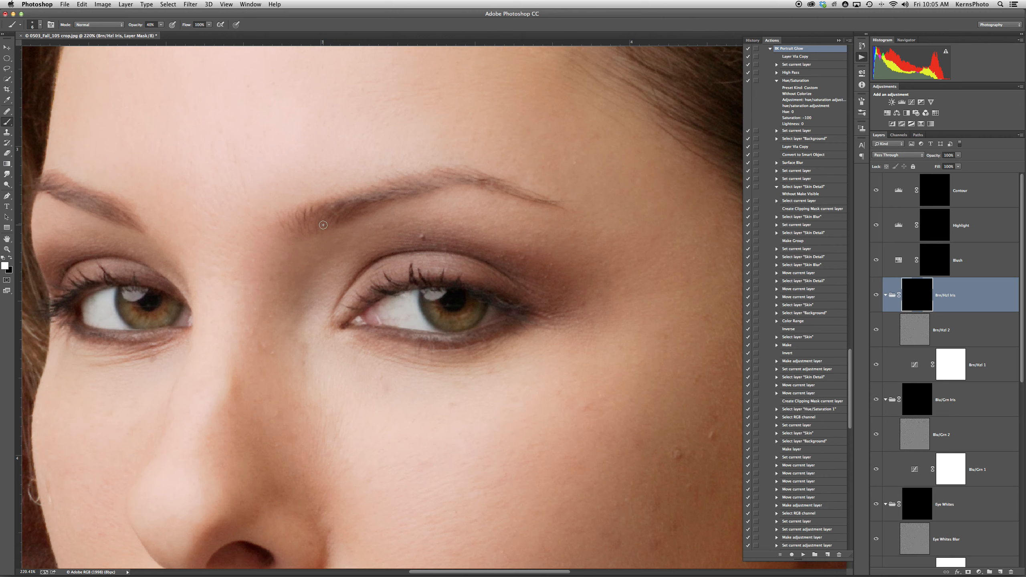
{"action": "left_click", "coordinate": [161, 26]}
{"action": "mouse_move", "coordinate": [432, 305]}
{"action": "left_mouse_down"}
{"action": "mouse_move", "coordinate": [443, 308]}
{"action": "mouse_move", "coordinate": [441, 290]}
{"action": "mouse_move", "coordinate": [437, 392]}
{"action": "mouse_move", "coordinate": [438, 236]}
{"action": "mouse_move", "coordinate": [436, 255]}
{"action": "left_mouse_up"}
{"action": "mouse_move", "coordinate": [430, 302]}
{"action": "left_mouse_down"}
{"action": "mouse_move", "coordinate": [424, 288]}
{"action": "mouse_move", "coordinate": [437, 322]}
{"action": "mouse_move", "coordinate": [454, 334]}
{"action": "mouse_move", "coordinate": [497, 293]}
{"action": "mouse_move", "coordinate": [522, 308]}
{"action": "left_mouse_up"}
{"action": "scroll", "coordinate": [428, 305], "scroll_direction": "up", "scroll_amount": 3}
{"action": "scroll", "coordinate": [522, 308], "scroll_direction": "down", "scroll_amount": 4}
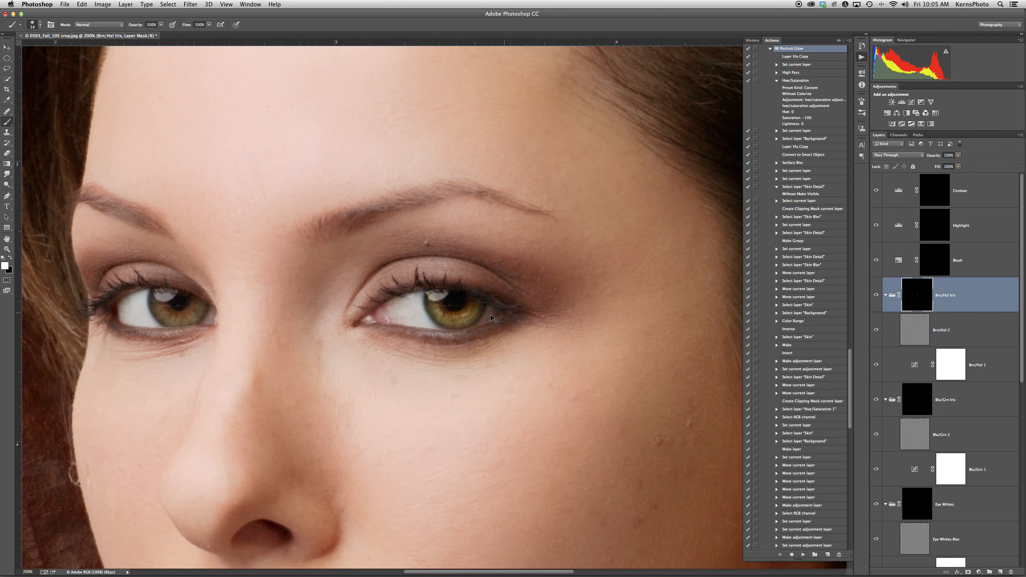
{"action": "mouse_move", "coordinate": [198, 311]}
{"action": "left_mouse_down"}
{"action": "mouse_move", "coordinate": [174, 315]}
{"action": "mouse_move", "coordinate": [157, 293]}
{"action": "mouse_move", "coordinate": [154, 310]}
{"action": "mouse_move", "coordinate": [176, 319]}
{"action": "mouse_move", "coordinate": [206, 311]}
{"action": "left_mouse_up"}
{"action": "mouse_move", "coordinate": [437, 297]}
{"action": "left_mouse_down"}
{"action": "mouse_move", "coordinate": [457, 320]}
{"action": "mouse_move", "coordinate": [479, 303]}
{"action": "left_mouse_up"}
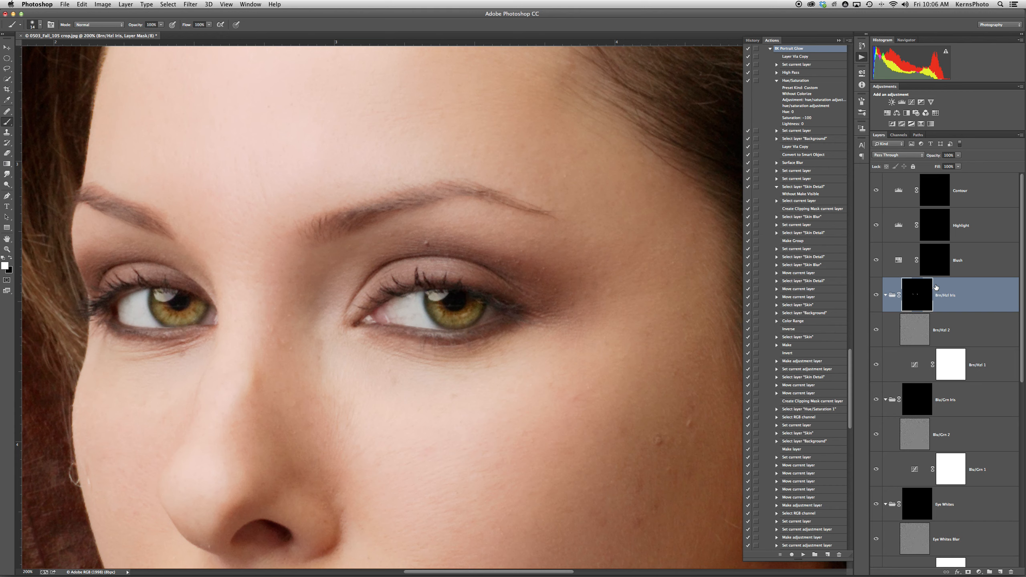
Set the Brn/Hzl Iris group's opacity to 52% and compare the eyes with and without the group
{"action": "left_click", "coordinate": [959, 156]}
{"action": "left_click_drag", "start_coordinate": [960, 163], "coordinate": [940, 163]}
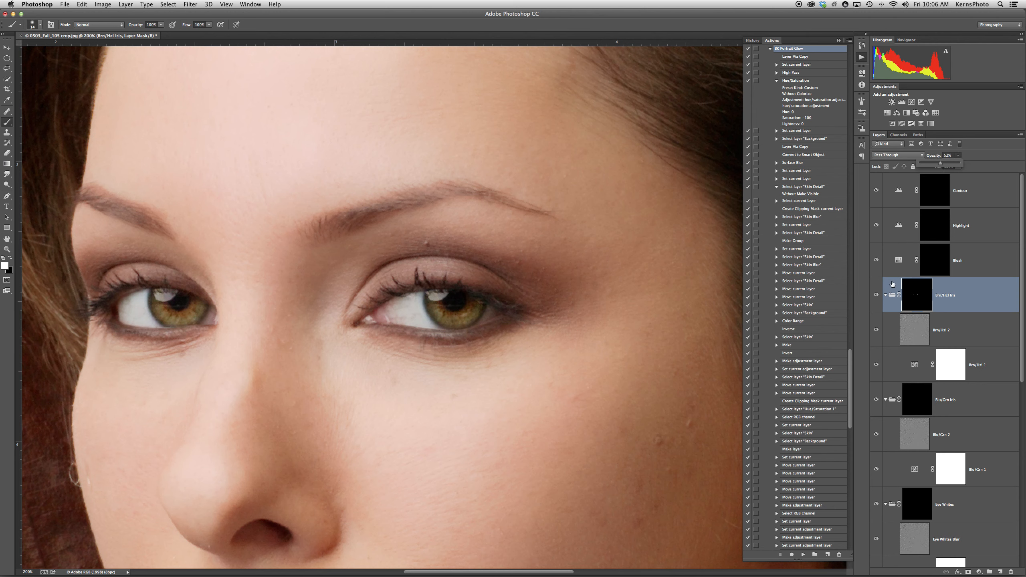
{"action": "left_click", "coordinate": [876, 295]}
{"action": "left_click", "coordinate": [876, 295]}
{"action": "left_click", "coordinate": [876, 295]}
{"action": "left_click", "coordinate": [876, 295]}
{"action": "left_click", "coordinate": [885, 295]}
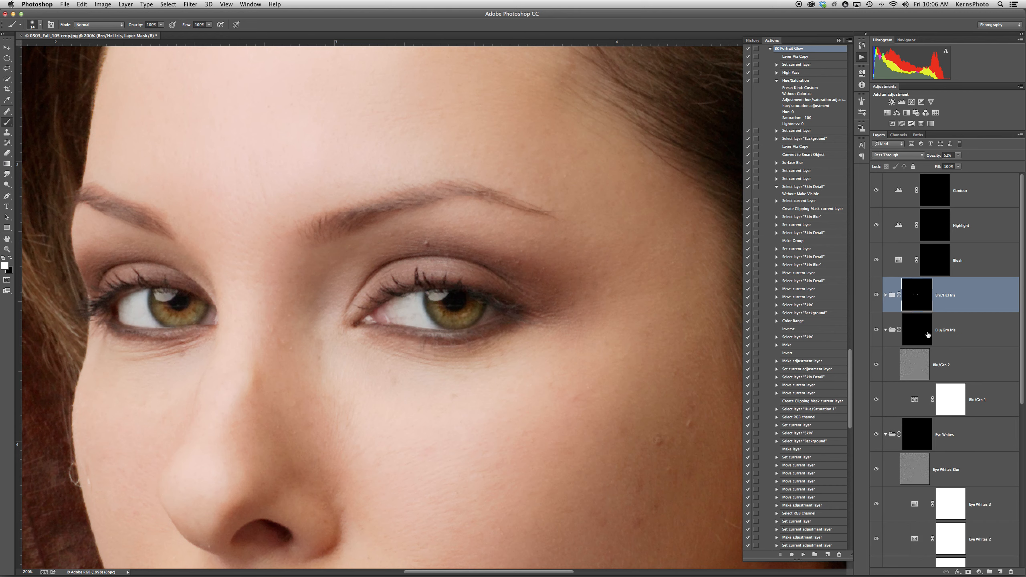
Delete the Blu/Grn Iris group and paint over the whites of both eyes on the Eye Whites group's mask
{"action": "left_click", "coordinate": [955, 334]}
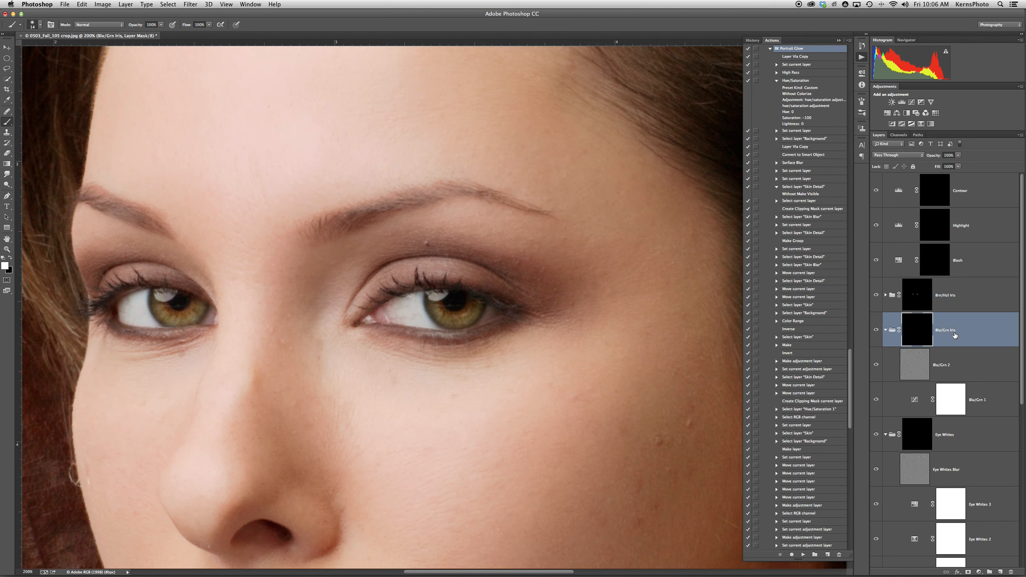
{"action": "key", "text": "Delete"}
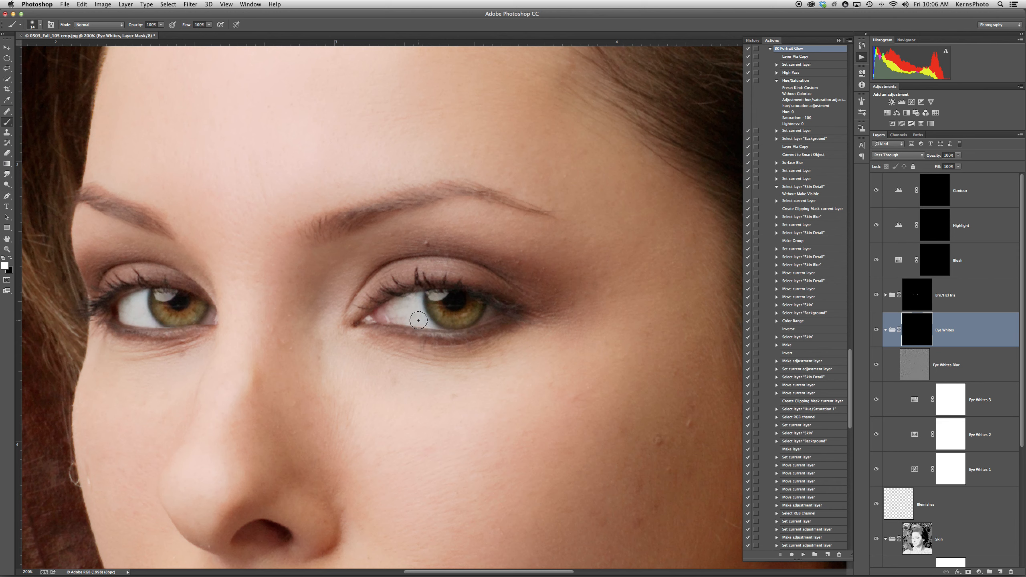
{"action": "mouse_move", "coordinate": [392, 305]}
{"action": "left_mouse_down"}
{"action": "mouse_move", "coordinate": [374, 315]}
{"action": "mouse_move", "coordinate": [414, 304]}
{"action": "mouse_move", "coordinate": [404, 318]}
{"action": "mouse_move", "coordinate": [495, 305]}
{"action": "mouse_move", "coordinate": [488, 311]}
{"action": "left_mouse_up"}
{"action": "left_click_drag", "start_coordinate": [204, 315], "coordinate": [200, 321]}
{"action": "mouse_move", "coordinate": [142, 309]}
{"action": "left_mouse_down"}
{"action": "mouse_move", "coordinate": [115, 305]}
{"action": "mouse_move", "coordinate": [134, 303]}
{"action": "left_mouse_up"}
Set the Eye Whites group's opacity to 46% and collapse the group
{"action": "left_click", "coordinate": [958, 155]}
{"action": "left_click_drag", "start_coordinate": [964, 165], "coordinate": [938, 166]}
{"action": "left_click", "coordinate": [886, 331]}
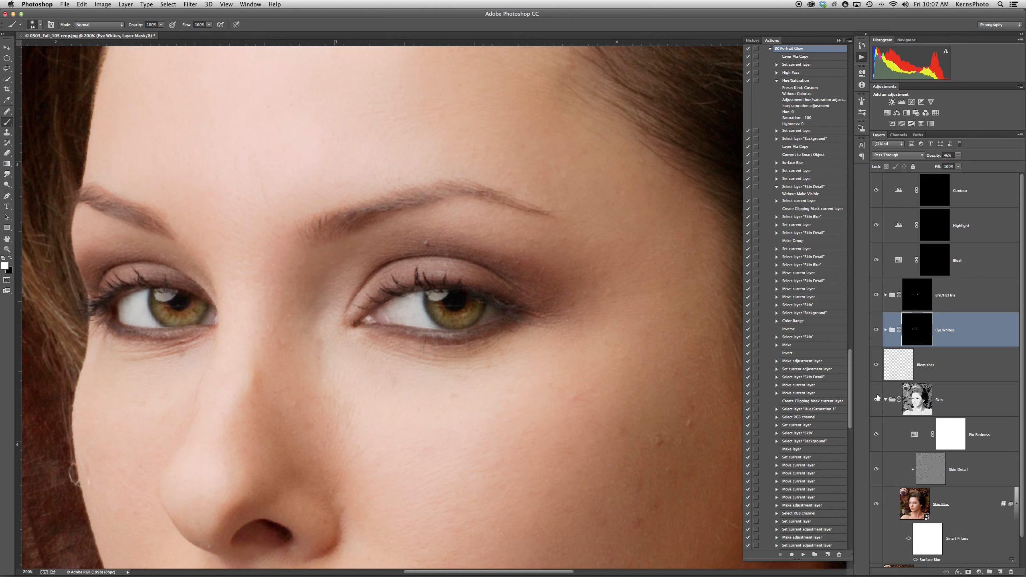
Hide every layer except Background and fit the whole portrait in view
{"action": "left_click_drag", "start_coordinate": [877, 399], "coordinate": [882, 491]}
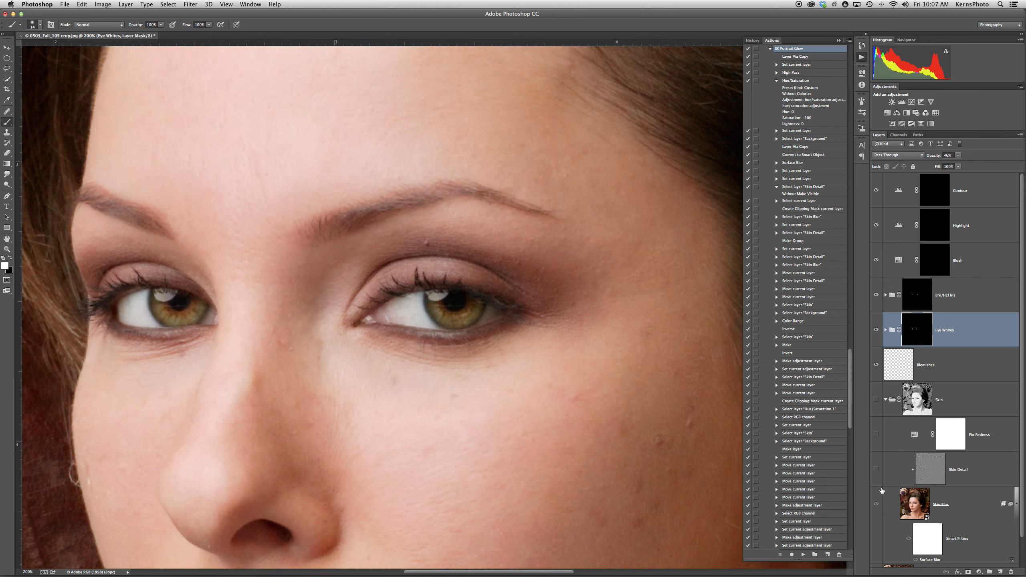
{"action": "scroll", "coordinate": [909, 512], "scroll_direction": "down", "scroll_amount": 2}
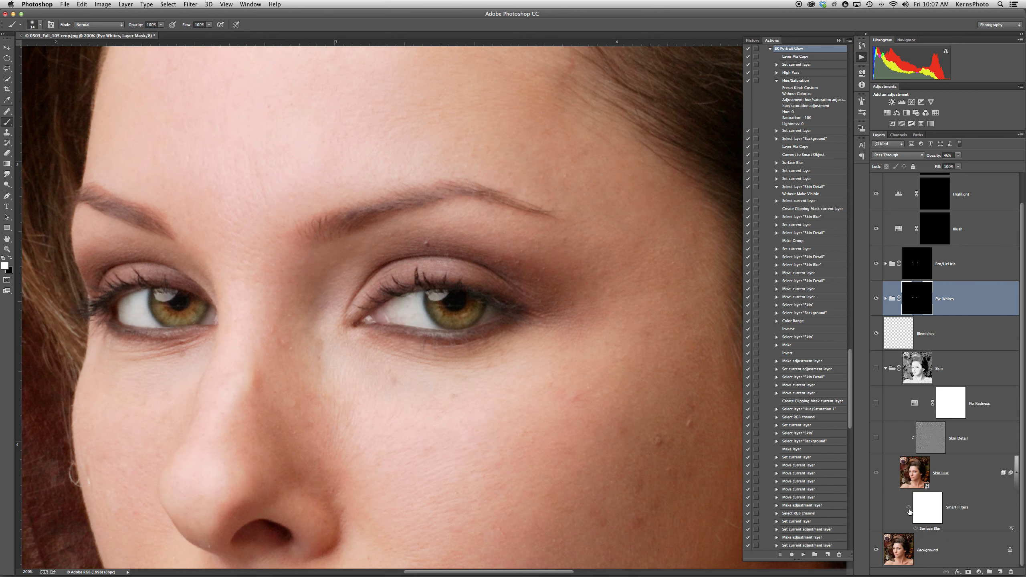
{"action": "left_click", "coordinate": [876, 551]}
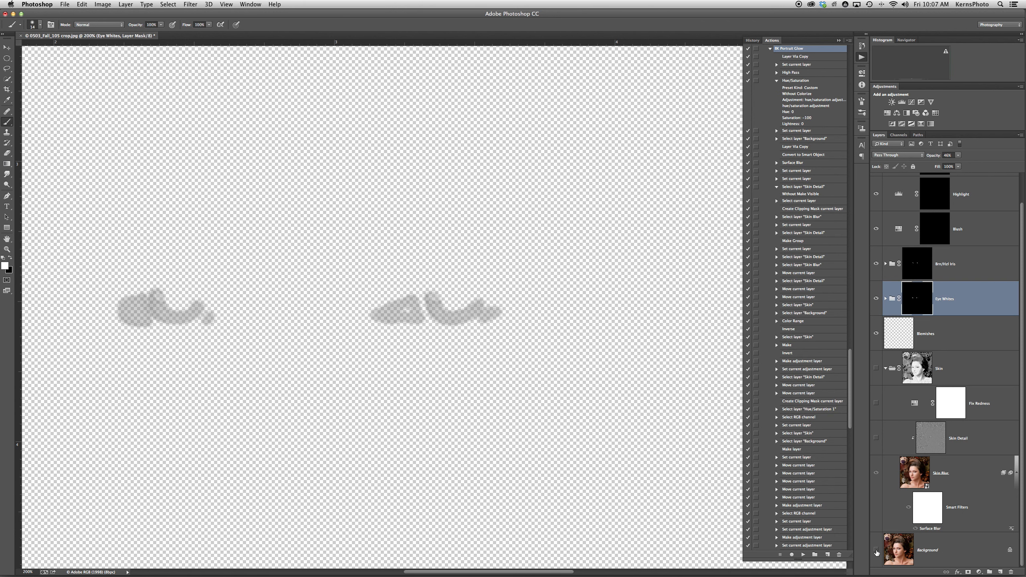
{"action": "left_click", "coordinate": [876, 551], "text": "alt"}
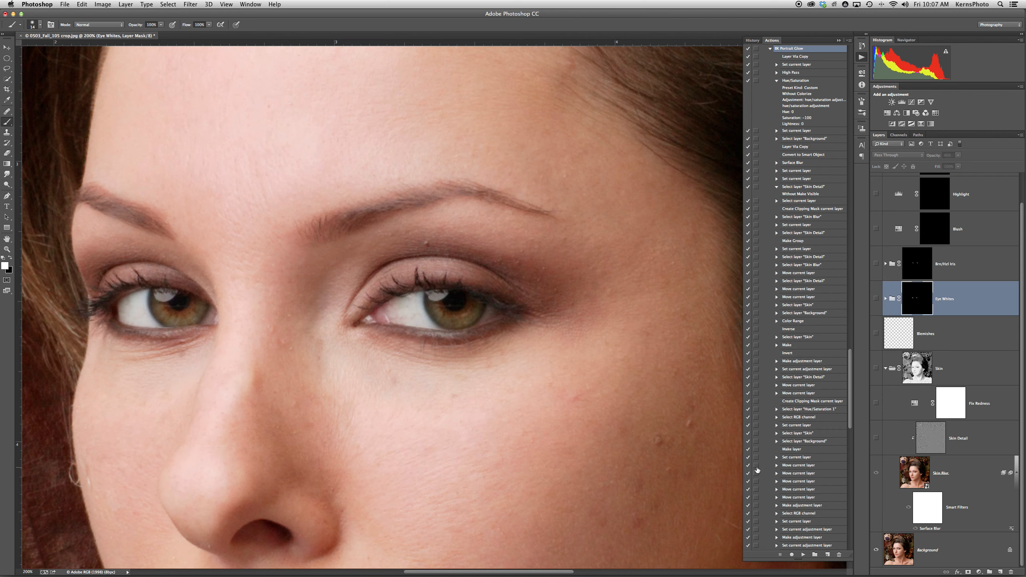
{"action": "key", "text": "super+0"}
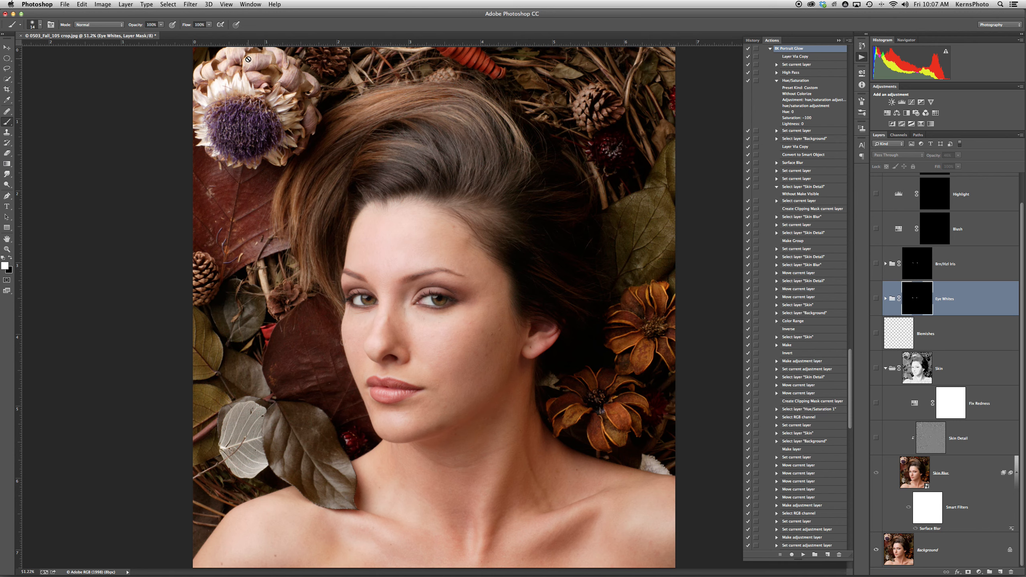
{"action": "left_click", "coordinate": [164, 6]}
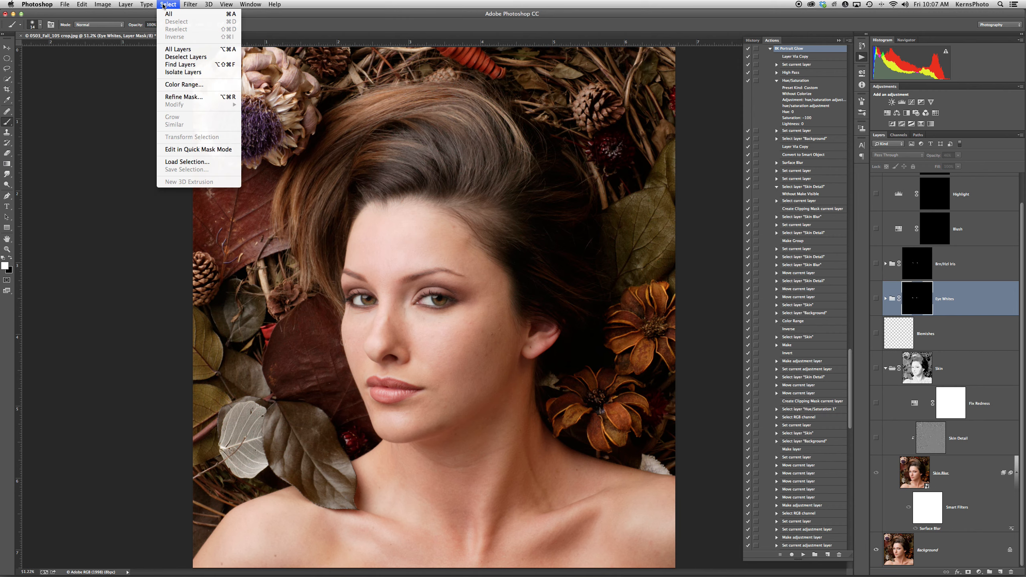
{"action": "left_click", "coordinate": [178, 86]}
{"action": "left_click", "coordinate": [154, 105]}
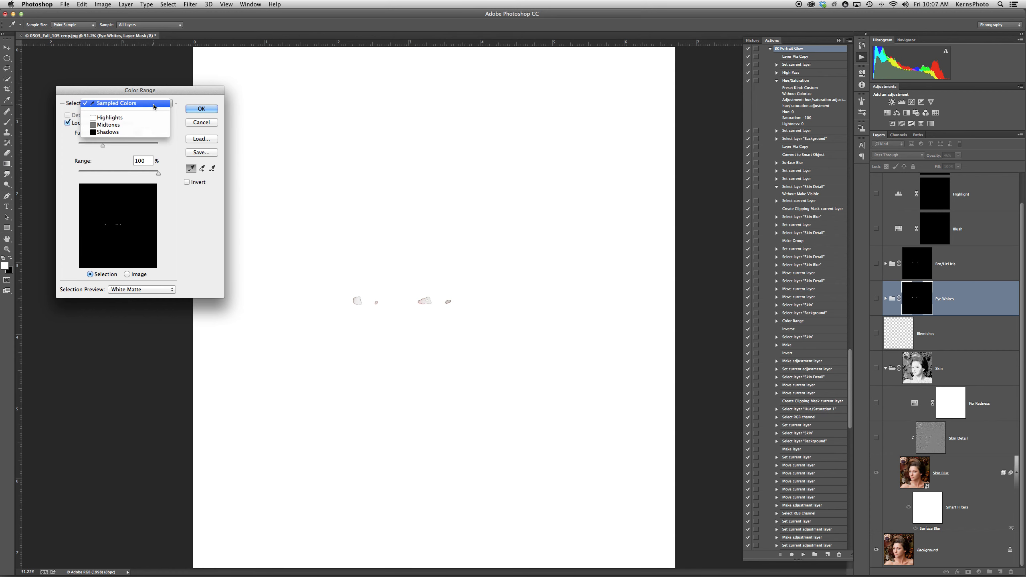
{"action": "left_click", "coordinate": [153, 104]}
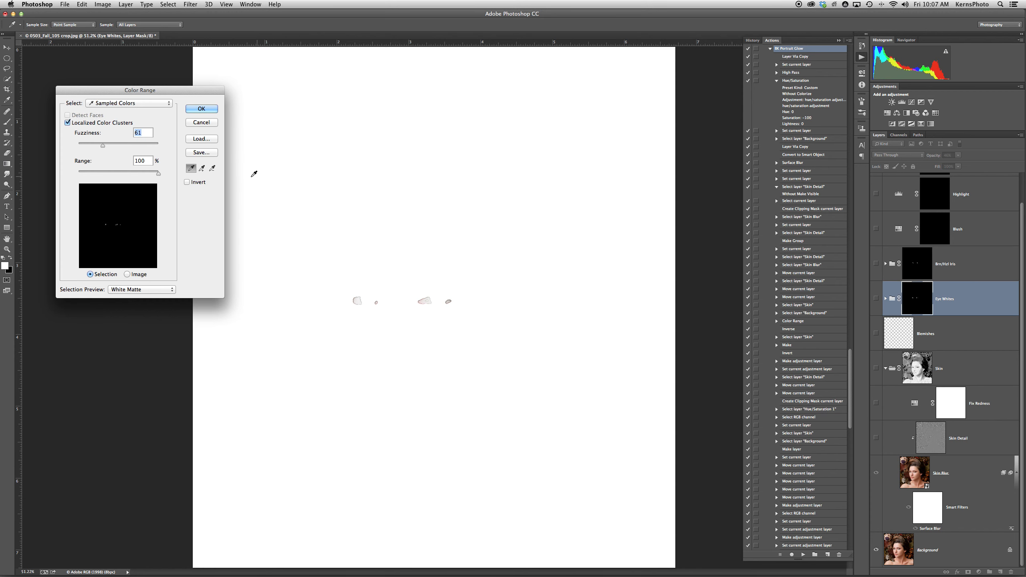
{"action": "left_click", "coordinate": [202, 123]}
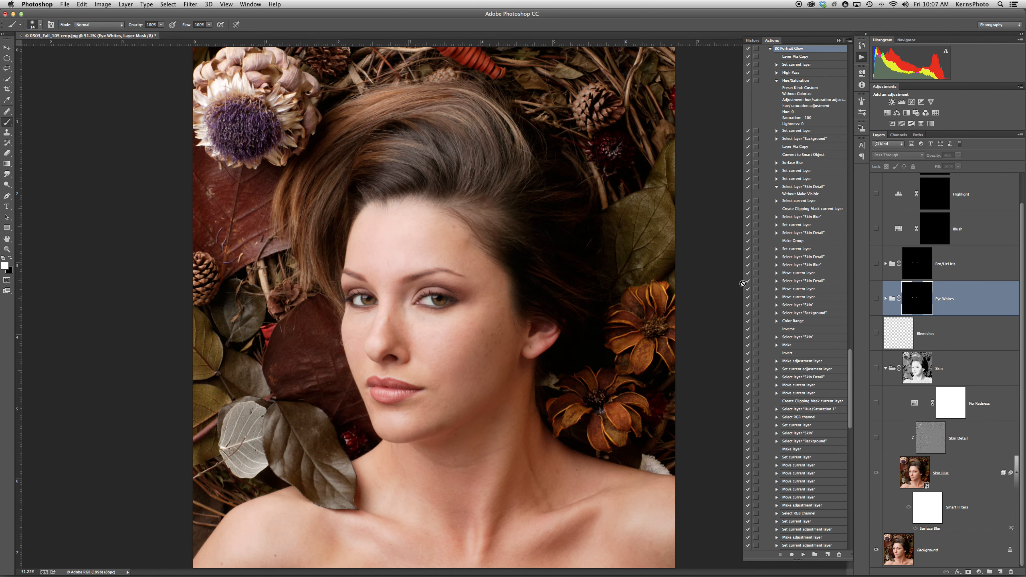
Select the Background layer's skin tones with Color Range at a fuzziness of 74, and deselect them
{"action": "left_click", "coordinate": [902, 551]}
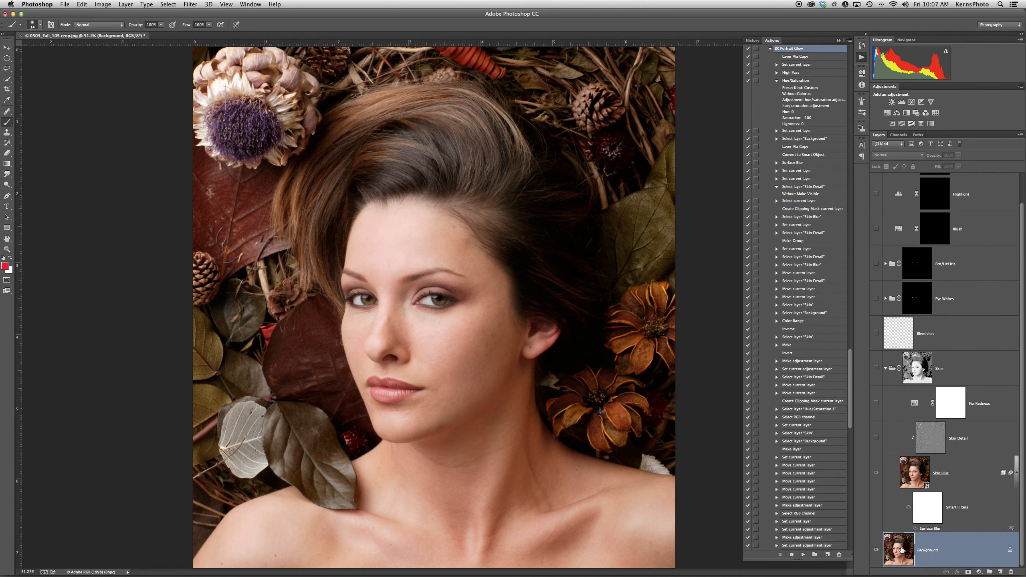
{"action": "left_click", "coordinate": [165, 5]}
{"action": "left_click", "coordinate": [182, 84]}
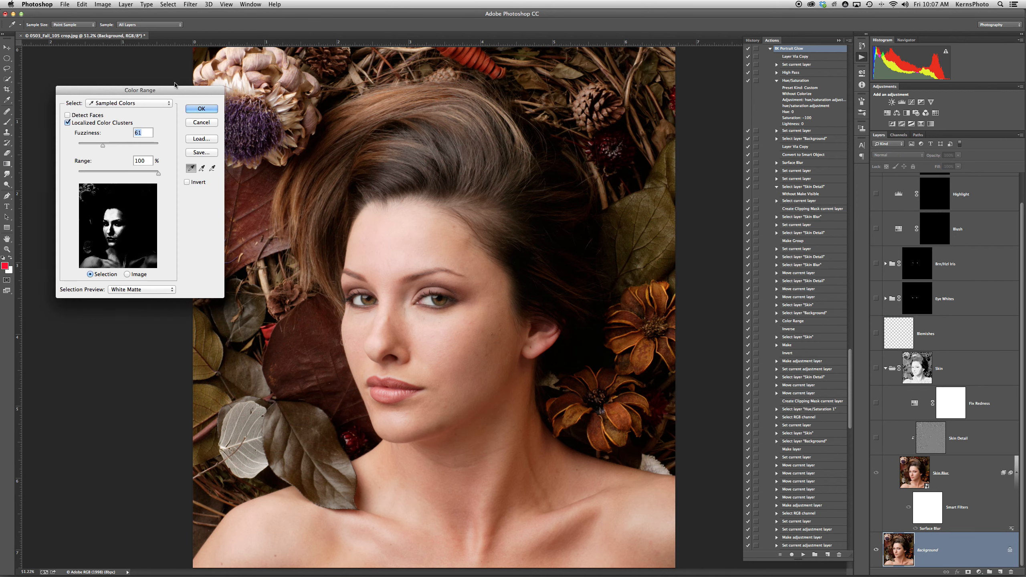
{"action": "left_click", "coordinate": [167, 103]}
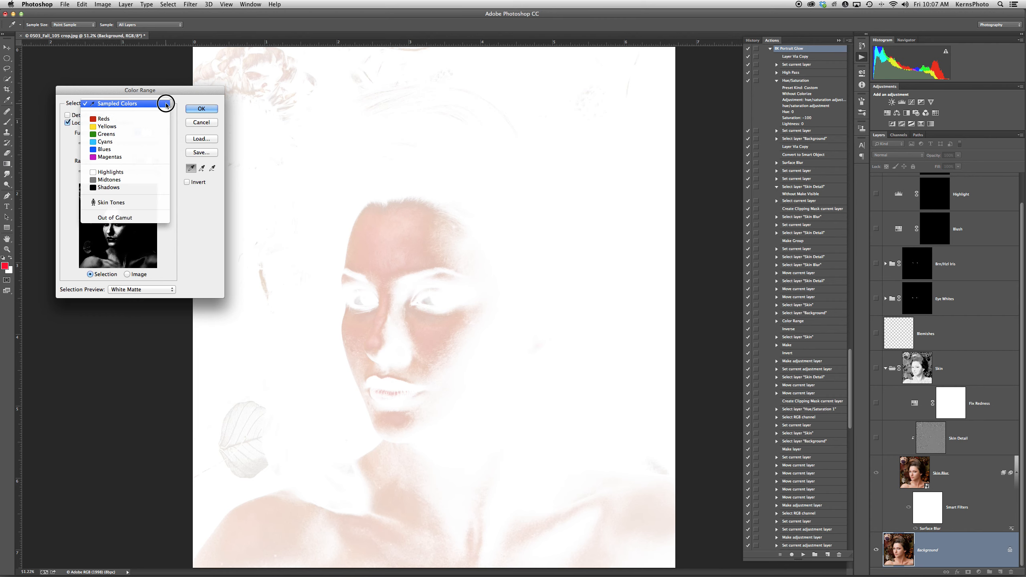
{"action": "left_click", "coordinate": [111, 202]}
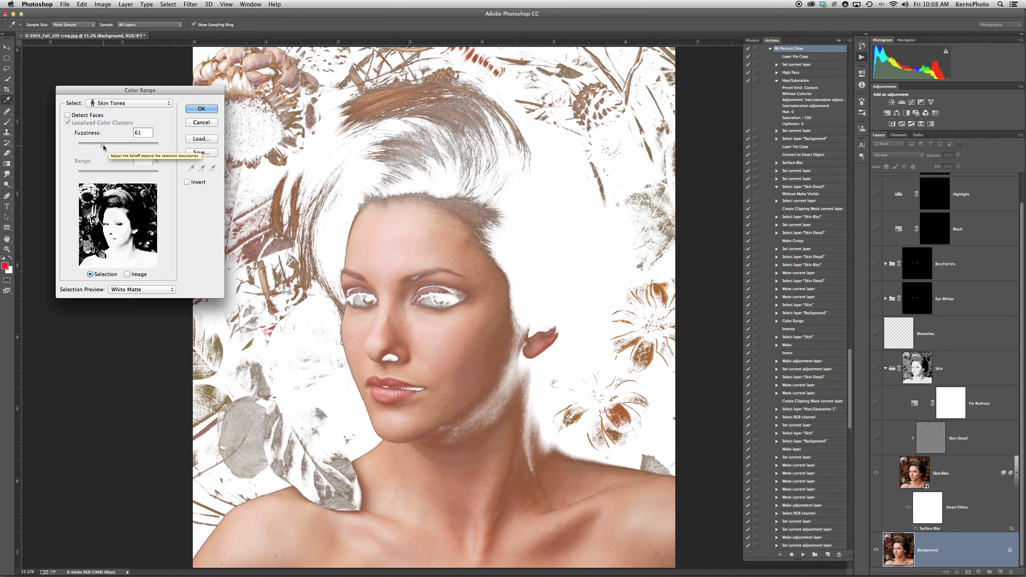
{"action": "mouse_move", "coordinate": [103, 145]}
{"action": "left_mouse_down"}
{"action": "mouse_move", "coordinate": [112, 146]}
{"action": "mouse_move", "coordinate": [85, 147]}
{"action": "mouse_move", "coordinate": [108, 147]}
{"action": "left_mouse_up"}
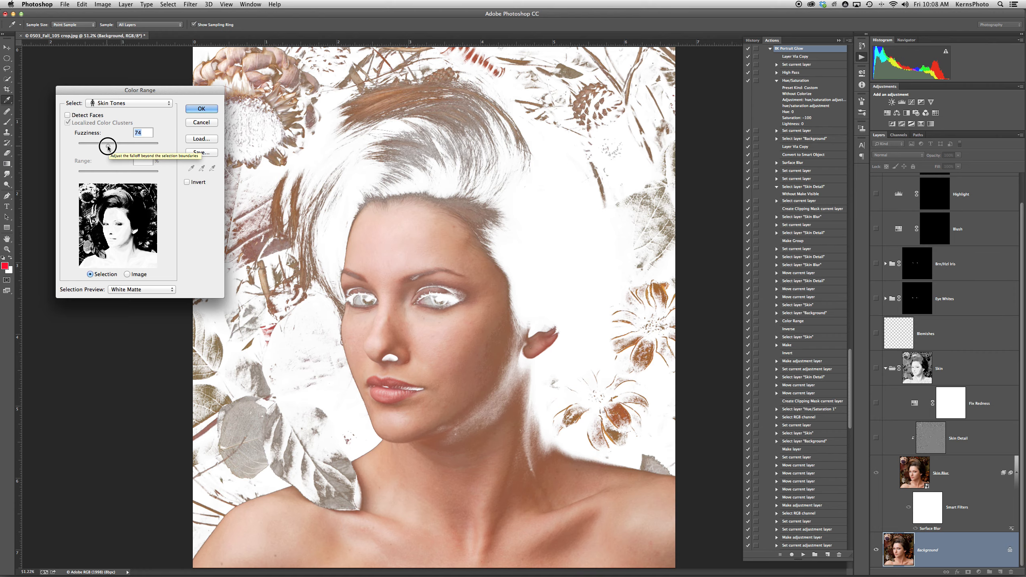
{"action": "left_click", "coordinate": [202, 109]}
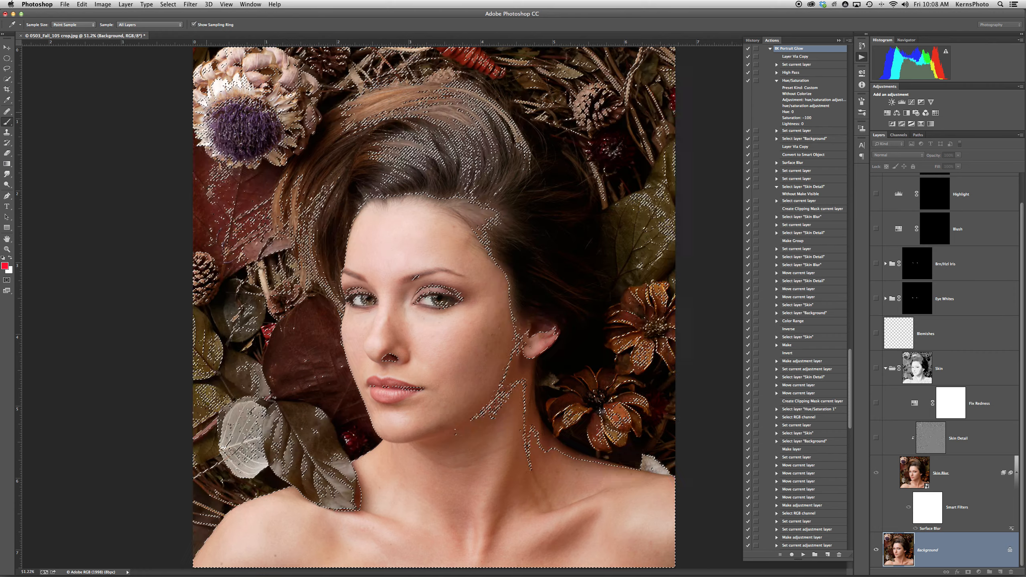
{"action": "key", "text": "b"}
{"action": "key", "text": "super+d"}
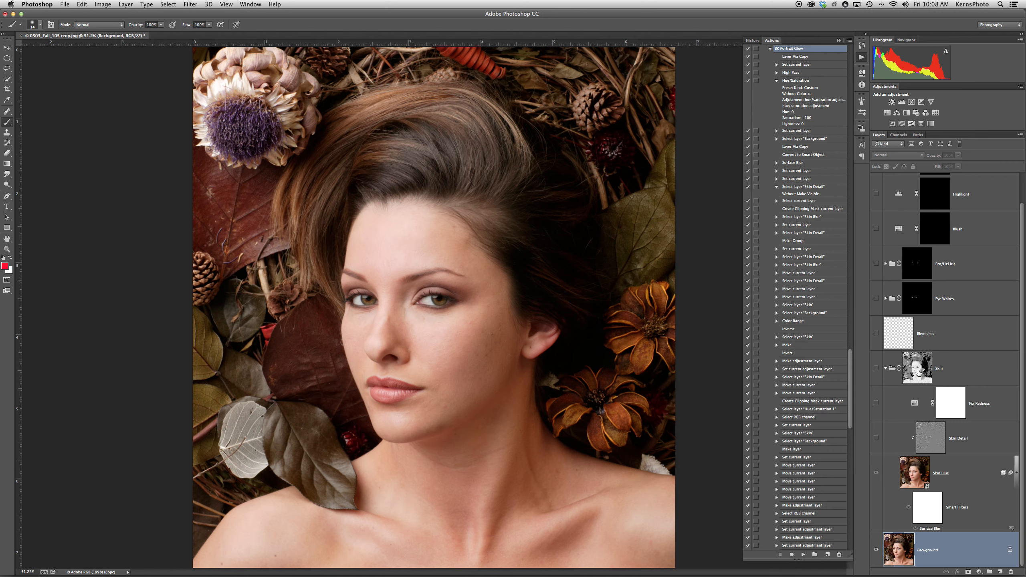
Display the Skin group's mask and paint black over the hair and surrounding background with a large brush
{"action": "left_click", "coordinate": [919, 372], "text": "alt"}
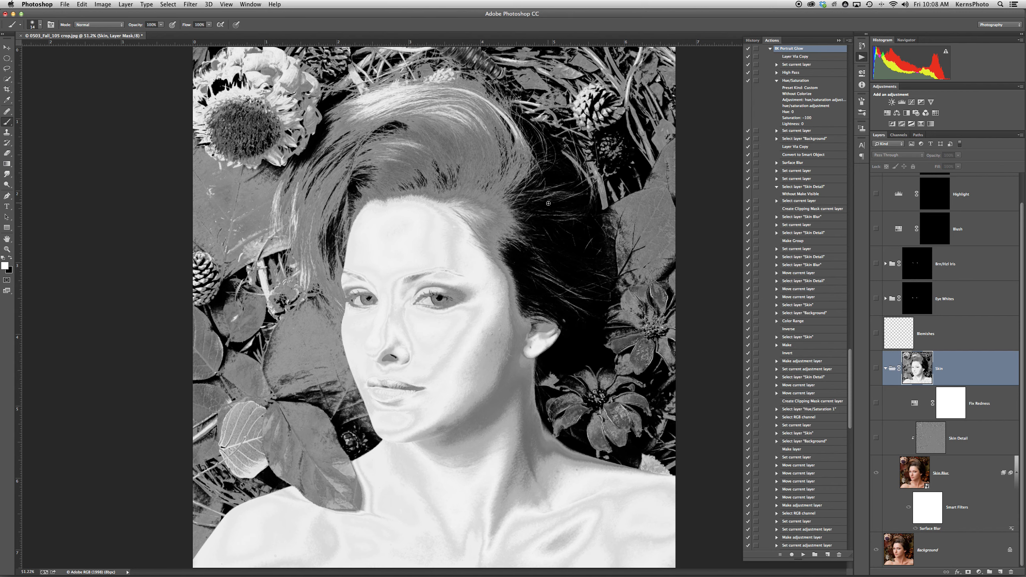
{"action": "mouse_move", "coordinate": [549, 203]}
{"action": "left_mouse_down", "text": "ctrl+alt"}
{"action": "mouse_move", "coordinate": [612, 212]}
{"action": "mouse_move", "coordinate": [609, 312]}
{"action": "left_mouse_up", "text": "ctrl+alt"}
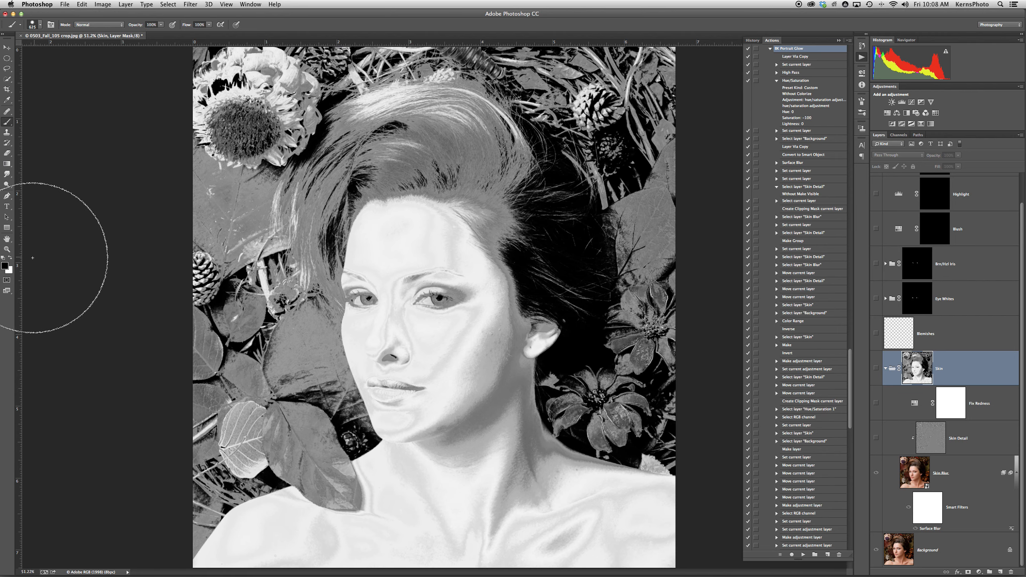
{"action": "left_click", "coordinate": [10, 259]}
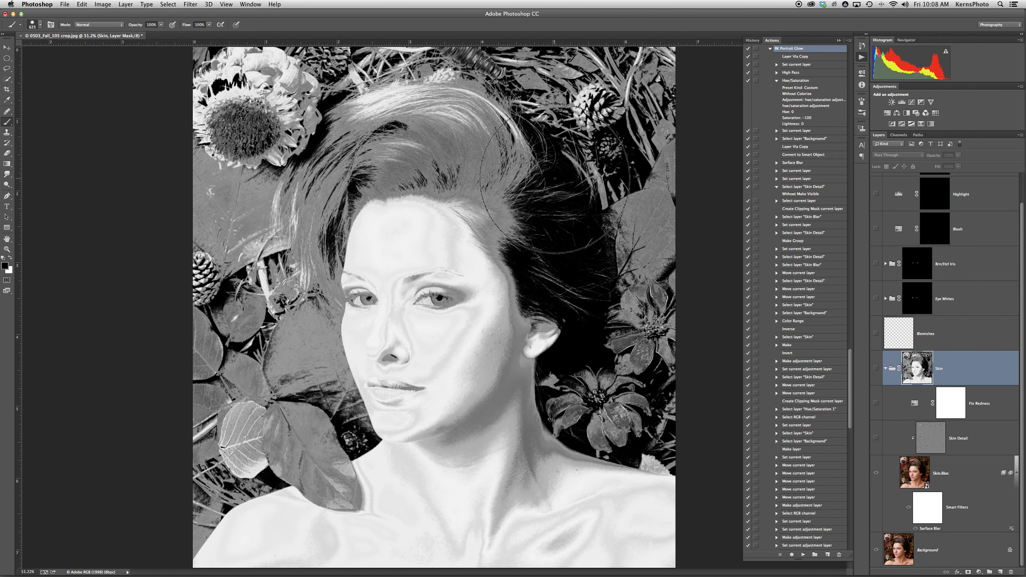
{"action": "mouse_move", "coordinate": [552, 176]}
{"action": "left_mouse_down"}
{"action": "mouse_move", "coordinate": [516, 127]}
{"action": "mouse_move", "coordinate": [671, 94]}
{"action": "mouse_move", "coordinate": [200, 49]}
{"action": "mouse_move", "coordinate": [212, 75]}
{"action": "mouse_move", "coordinate": [453, 137]}
{"action": "mouse_move", "coordinate": [332, 137]}
{"action": "mouse_move", "coordinate": [255, 183]}
{"action": "mouse_move", "coordinate": [246, 168]}
{"action": "mouse_move", "coordinate": [243, 192]}
{"action": "mouse_move", "coordinate": [286, 202]}
{"action": "mouse_move", "coordinate": [306, 184]}
{"action": "mouse_move", "coordinate": [280, 253]}
{"action": "mouse_move", "coordinate": [267, 369]}
{"action": "mouse_move", "coordinate": [241, 289]}
{"action": "mouse_move", "coordinate": [235, 411]}
{"action": "mouse_move", "coordinate": [219, 427]}
{"action": "mouse_move", "coordinate": [239, 423]}
{"action": "mouse_move", "coordinate": [280, 342]}
{"action": "mouse_move", "coordinate": [274, 282]}
{"action": "mouse_move", "coordinate": [465, 140]}
{"action": "mouse_move", "coordinate": [498, 162]}
{"action": "mouse_move", "coordinate": [576, 261]}
{"action": "mouse_move", "coordinate": [605, 258]}
{"action": "mouse_move", "coordinate": [619, 296]}
{"action": "mouse_move", "coordinate": [597, 389]}
{"action": "mouse_move", "coordinate": [605, 402]}
{"action": "mouse_move", "coordinate": [664, 418]}
{"action": "mouse_move", "coordinate": [653, 155]}
{"action": "left_mouse_up"}
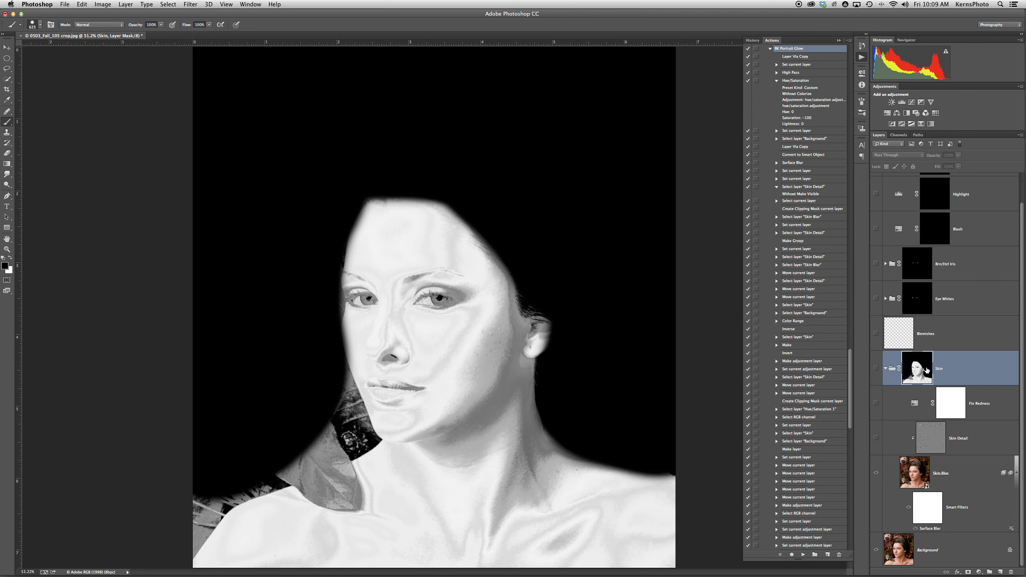
{"action": "left_click_drag", "start_coordinate": [302, 417], "coordinate": [300, 407]}
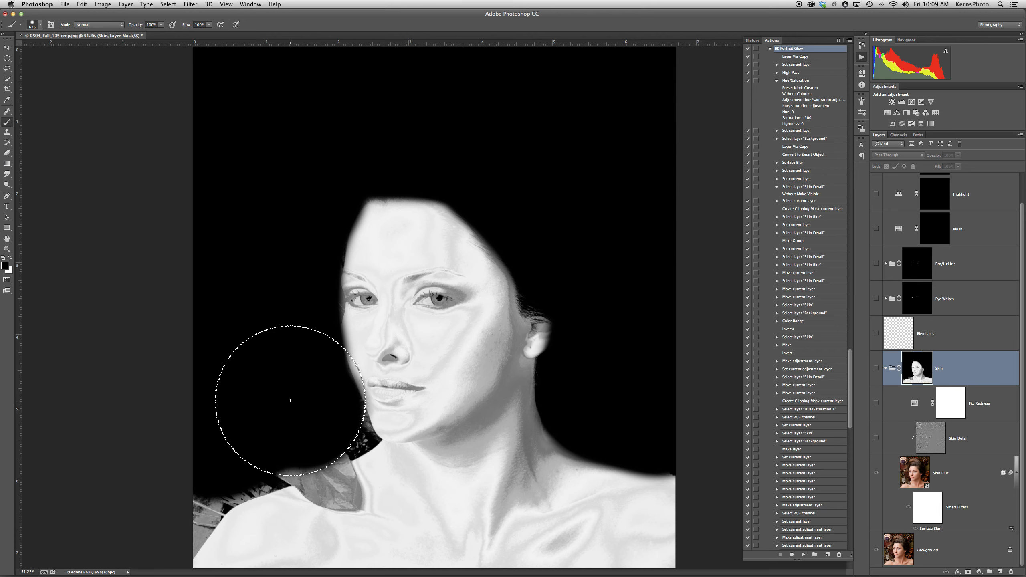
Paint black with a 100-pixel brush over the leaves beside the shoulder and the hair above the ear on the Skin mask
{"action": "key", "text": "bracketleft"}
{"action": "key", "text": "bracketleft"}
{"action": "key", "text": "bracketleft"}
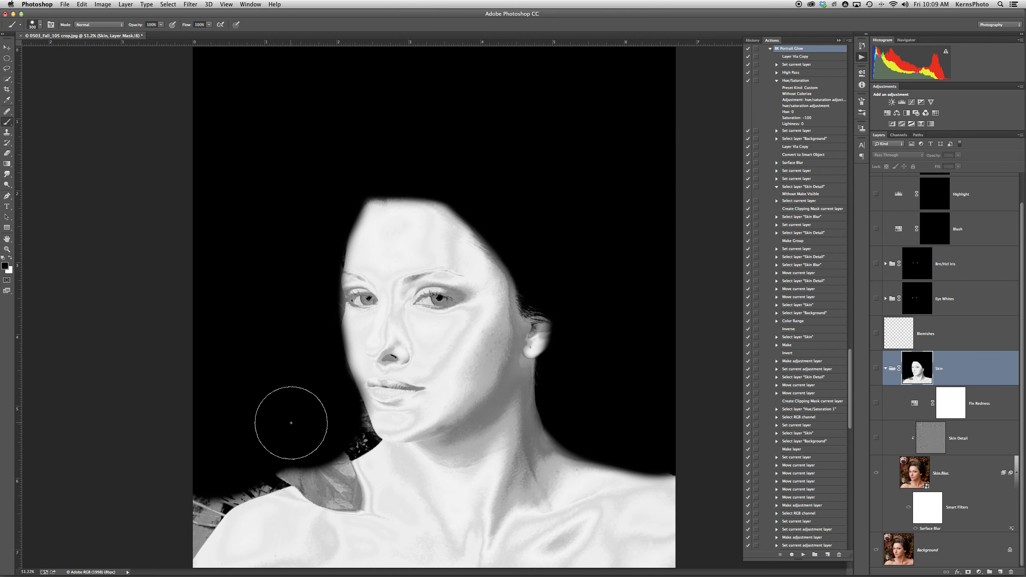
{"action": "key", "text": "bracketleft"}
{"action": "key", "text": "bracketleft"}
{"action": "key", "text": "bracketleft"}
{"action": "key", "text": "bracketleft"}
{"action": "key", "text": "bracketleft"}
{"action": "key", "text": "bracketleft"}
{"action": "left_click", "coordinate": [342, 468]}
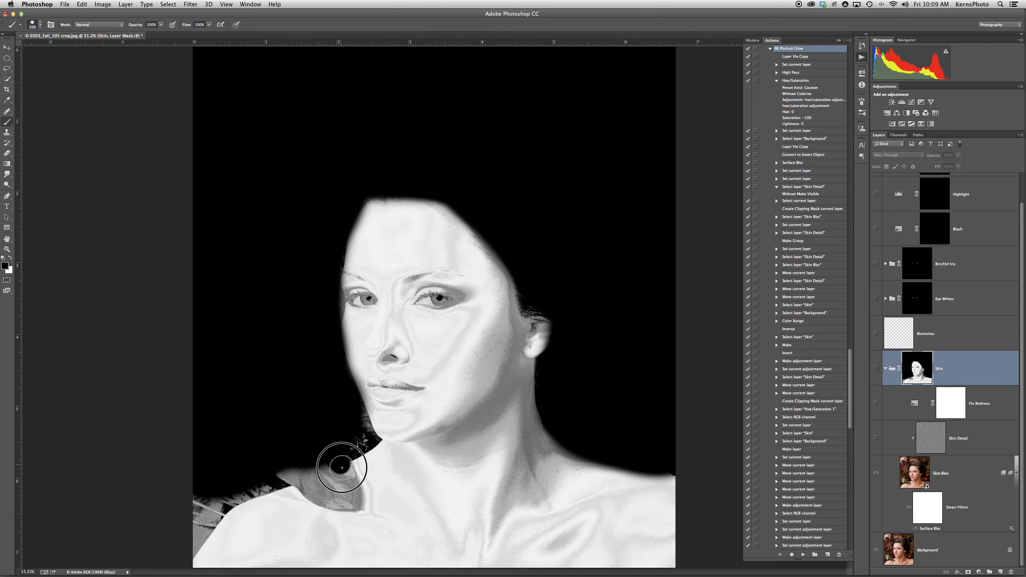
{"action": "mouse_move", "coordinate": [342, 468]}
{"action": "left_mouse_down"}
{"action": "mouse_move", "coordinate": [351, 488]}
{"action": "mouse_move", "coordinate": [280, 470]}
{"action": "mouse_move", "coordinate": [337, 483]}
{"action": "mouse_move", "coordinate": [350, 429]}
{"action": "mouse_move", "coordinate": [366, 419]}
{"action": "mouse_move", "coordinate": [348, 447]}
{"action": "mouse_move", "coordinate": [194, 523]}
{"action": "mouse_move", "coordinate": [211, 509]}
{"action": "mouse_move", "coordinate": [188, 550]}
{"action": "mouse_move", "coordinate": [199, 480]}
{"action": "mouse_move", "coordinate": [259, 486]}
{"action": "mouse_move", "coordinate": [304, 459]}
{"action": "left_mouse_up"}
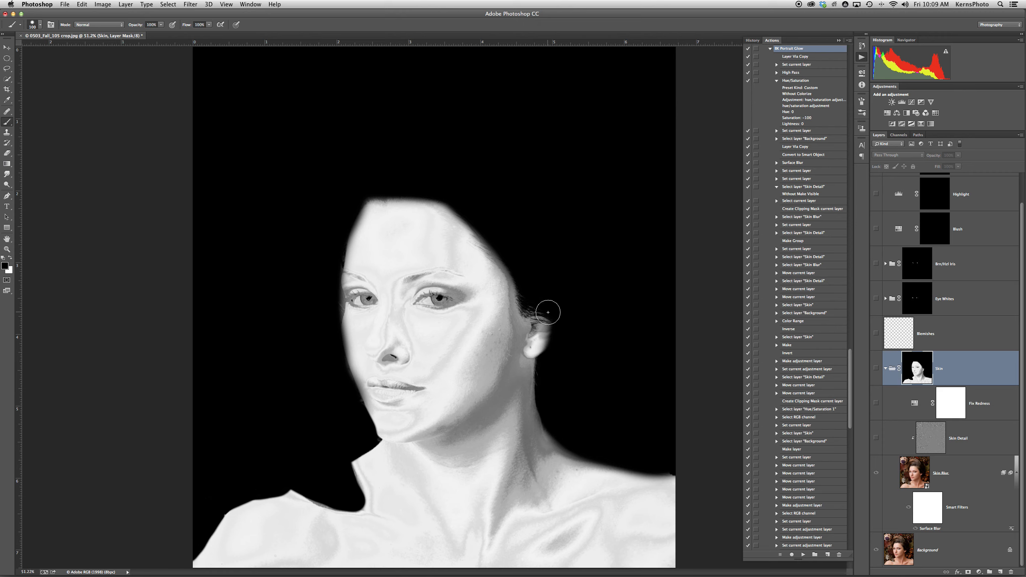
{"action": "mouse_move", "coordinate": [548, 312]}
{"action": "left_mouse_down"}
{"action": "mouse_move", "coordinate": [525, 294]}
{"action": "mouse_move", "coordinate": [502, 239]}
{"action": "mouse_move", "coordinate": [527, 294]}
{"action": "mouse_move", "coordinate": [576, 333]}
{"action": "left_mouse_up"}
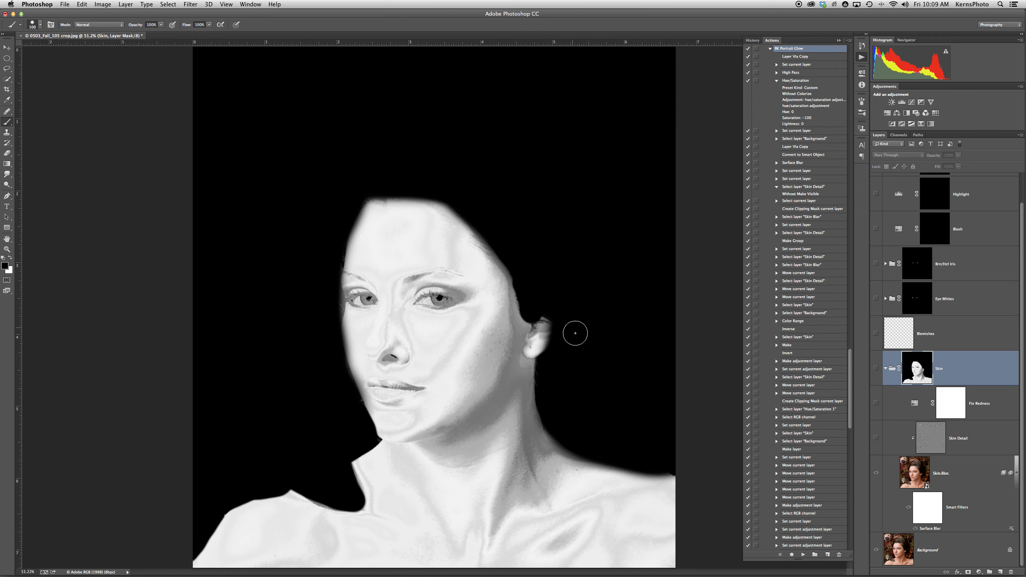
Paint the neck, chest and shoulders white on the Skin mask with a 400-pixel brush, redoing the first stroke
{"action": "key", "text": "x"}
{"action": "key", "text": "bracketright"}
{"action": "key", "text": "bracketright"}
{"action": "key", "text": "bracketright"}
{"action": "key", "text": "bracketright"}
{"action": "key", "text": "bracketright"}
{"action": "key", "text": "bracketright"}
{"action": "key", "text": "bracketright"}
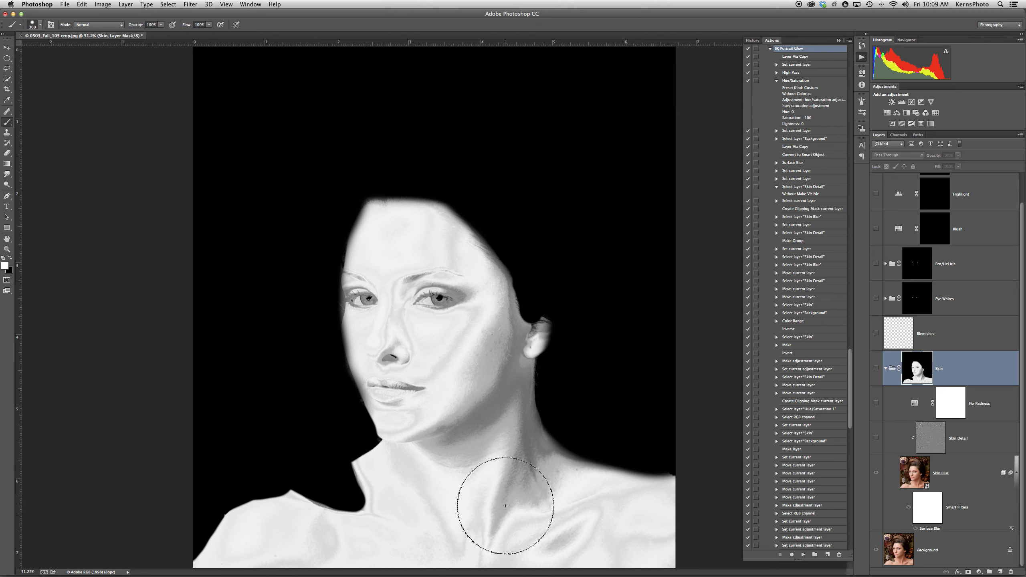
{"action": "mouse_move", "coordinate": [488, 472]}
{"action": "left_mouse_down"}
{"action": "mouse_move", "coordinate": [513, 465]}
{"action": "mouse_move", "coordinate": [480, 366]}
{"action": "mouse_move", "coordinate": [433, 358]}
{"action": "mouse_move", "coordinate": [470, 470]}
{"action": "left_mouse_up"}
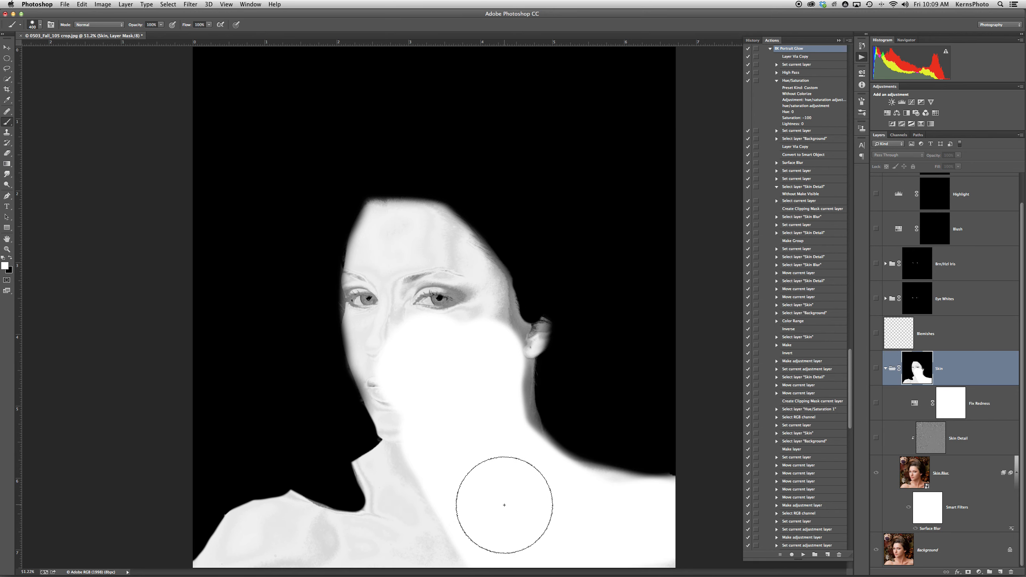
{"action": "key", "text": "ctrl+z"}
{"action": "mouse_move", "coordinate": [460, 363]}
{"action": "left_mouse_down"}
{"action": "mouse_move", "coordinate": [486, 428]}
{"action": "mouse_move", "coordinate": [490, 398]}
{"action": "mouse_move", "coordinate": [512, 479]}
{"action": "mouse_move", "coordinate": [653, 533]}
{"action": "mouse_move", "coordinate": [441, 538]}
{"action": "mouse_move", "coordinate": [457, 508]}
{"action": "mouse_move", "coordinate": [444, 488]}
{"action": "mouse_move", "coordinate": [414, 498]}
{"action": "mouse_move", "coordinate": [407, 531]}
{"action": "mouse_move", "coordinate": [366, 545]}
{"action": "left_mouse_up"}
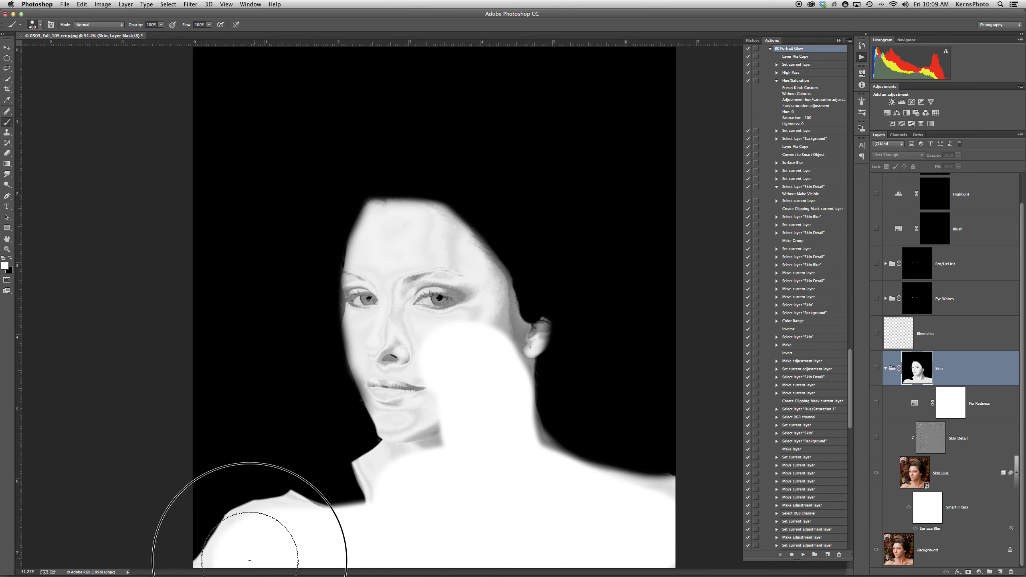
{"action": "left_click_drag", "start_coordinate": [408, 477], "coordinate": [421, 452]}
Paint the outer cheek and forehead white with a smaller brush, undoing and repainting the stroke that crosses the hairline
{"action": "key", "text": "bracketleft"}
{"action": "key", "text": "bracketleft"}
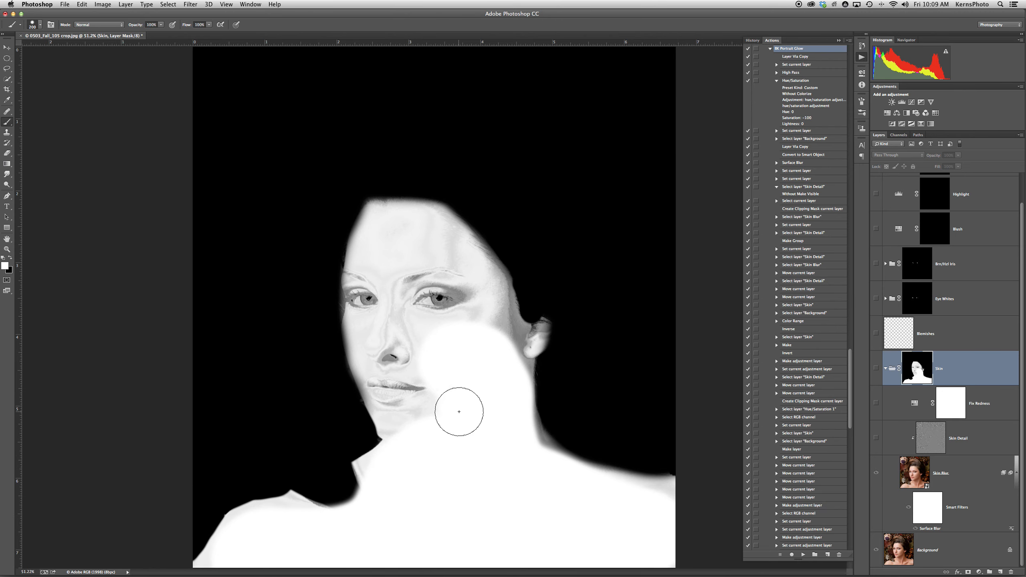
{"action": "mouse_move", "coordinate": [519, 362]}
{"action": "left_mouse_down"}
{"action": "mouse_move", "coordinate": [497, 278]}
{"action": "mouse_move", "coordinate": [416, 200]}
{"action": "mouse_move", "coordinate": [381, 213]}
{"action": "mouse_move", "coordinate": [366, 236]}
{"action": "mouse_move", "coordinate": [429, 249]}
{"action": "mouse_move", "coordinate": [352, 263]}
{"action": "mouse_move", "coordinate": [441, 258]}
{"action": "mouse_move", "coordinate": [413, 186]}
{"action": "mouse_move", "coordinate": [372, 185]}
{"action": "left_mouse_up"}
{"action": "key", "text": "bracketleft"}
{"action": "key", "text": "super+z"}
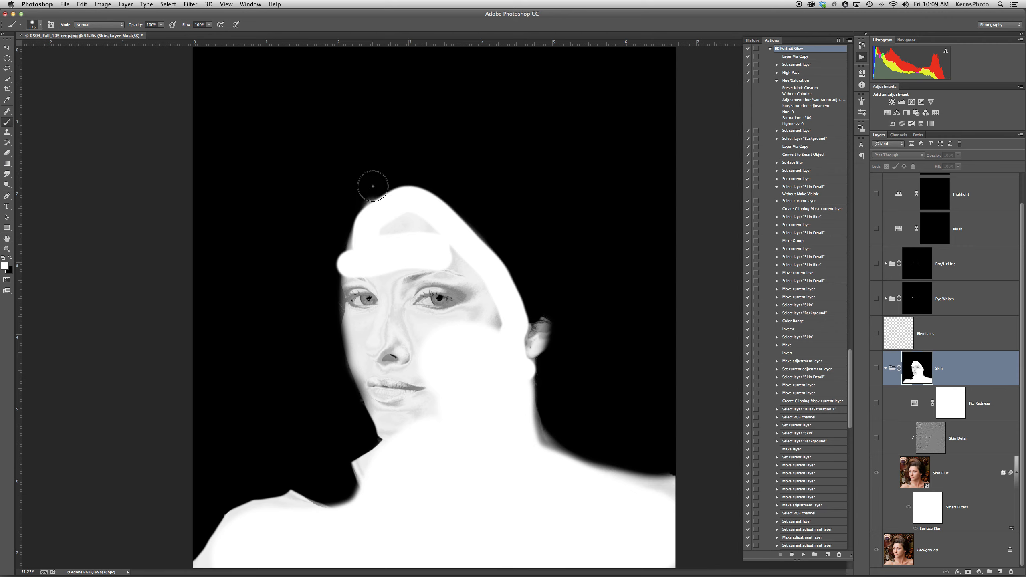
{"action": "mouse_move", "coordinate": [482, 219]}
{"action": "left_mouse_down"}
{"action": "mouse_move", "coordinate": [418, 190]}
{"action": "mouse_move", "coordinate": [378, 194]}
{"action": "mouse_move", "coordinate": [439, 196]}
{"action": "mouse_move", "coordinate": [476, 212]}
{"action": "mouse_move", "coordinate": [404, 188]}
{"action": "mouse_move", "coordinate": [367, 199]}
{"action": "left_mouse_up"}
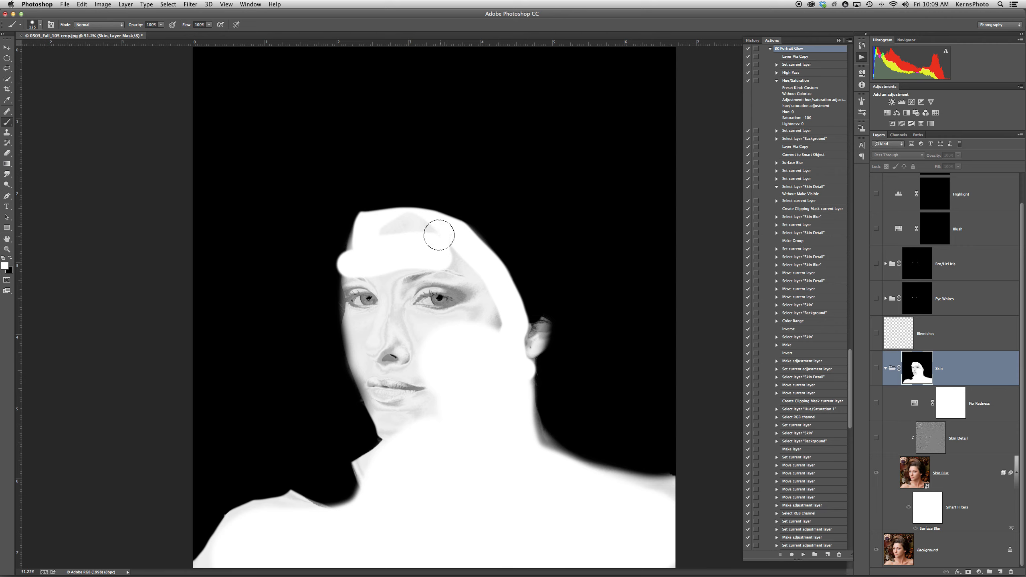
{"action": "mouse_move", "coordinate": [440, 235]}
{"action": "left_mouse_down"}
{"action": "mouse_move", "coordinate": [401, 229]}
{"action": "mouse_move", "coordinate": [366, 247]}
{"action": "mouse_move", "coordinate": [371, 263]}
{"action": "mouse_move", "coordinate": [392, 270]}
{"action": "mouse_move", "coordinate": [429, 252]}
{"action": "mouse_move", "coordinate": [465, 262]}
{"action": "left_mouse_up"}
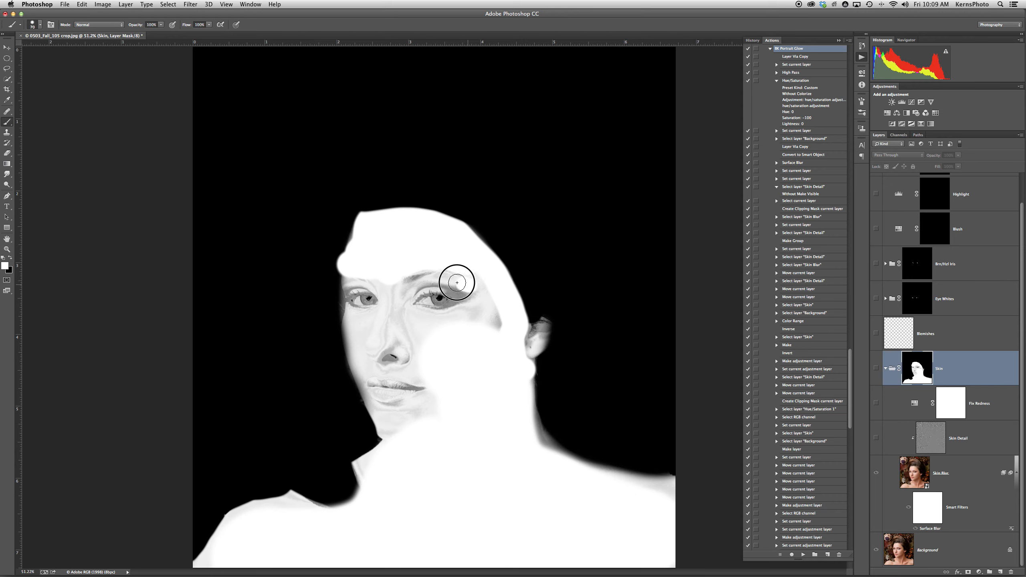
Paint white around the eyes, nose and mouth and over the ear and chin on the Skin mask
{"action": "mouse_move", "coordinate": [457, 283]}
{"action": "left_mouse_down"}
{"action": "mouse_move", "coordinate": [406, 292]}
{"action": "mouse_move", "coordinate": [407, 316]}
{"action": "mouse_move", "coordinate": [459, 316]}
{"action": "mouse_move", "coordinate": [482, 306]}
{"action": "mouse_move", "coordinate": [484, 291]}
{"action": "mouse_move", "coordinate": [482, 307]}
{"action": "mouse_move", "coordinate": [484, 285]}
{"action": "mouse_move", "coordinate": [499, 338]}
{"action": "mouse_move", "coordinate": [481, 276]}
{"action": "mouse_move", "coordinate": [506, 350]}
{"action": "mouse_move", "coordinate": [532, 336]}
{"action": "mouse_move", "coordinate": [533, 349]}
{"action": "mouse_move", "coordinate": [541, 328]}
{"action": "left_mouse_up"}
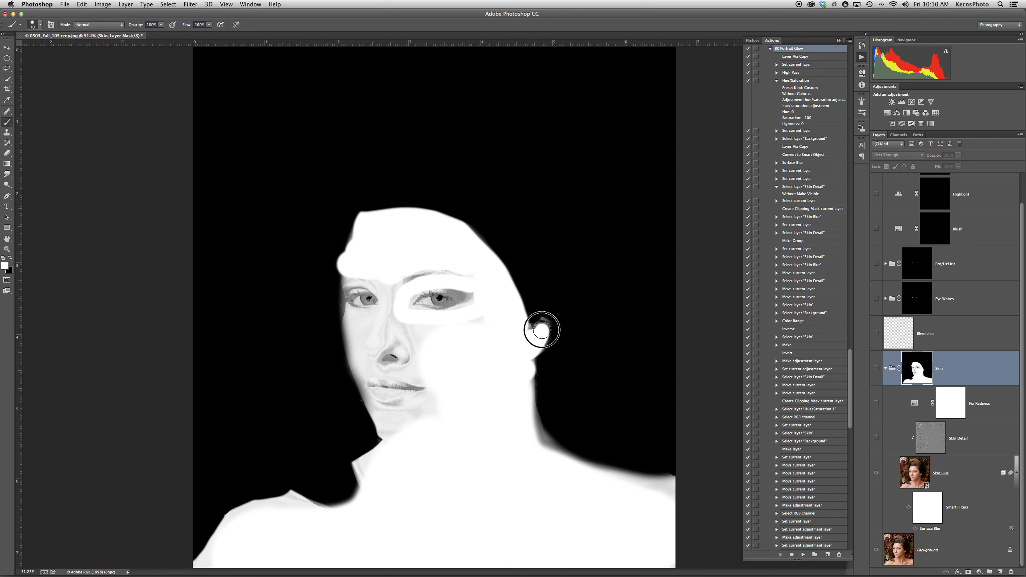
{"action": "mouse_move", "coordinate": [419, 332]}
{"action": "left_mouse_down"}
{"action": "mouse_move", "coordinate": [393, 309]}
{"action": "mouse_move", "coordinate": [385, 339]}
{"action": "mouse_move", "coordinate": [372, 344]}
{"action": "mouse_move", "coordinate": [396, 280]}
{"action": "mouse_move", "coordinate": [393, 290]}
{"action": "mouse_move", "coordinate": [377, 277]}
{"action": "mouse_move", "coordinate": [387, 293]}
{"action": "mouse_move", "coordinate": [378, 316]}
{"action": "mouse_move", "coordinate": [348, 314]}
{"action": "mouse_move", "coordinate": [352, 350]}
{"action": "mouse_move", "coordinate": [360, 329]}
{"action": "mouse_move", "coordinate": [365, 376]}
{"action": "mouse_move", "coordinate": [417, 376]}
{"action": "left_mouse_up"}
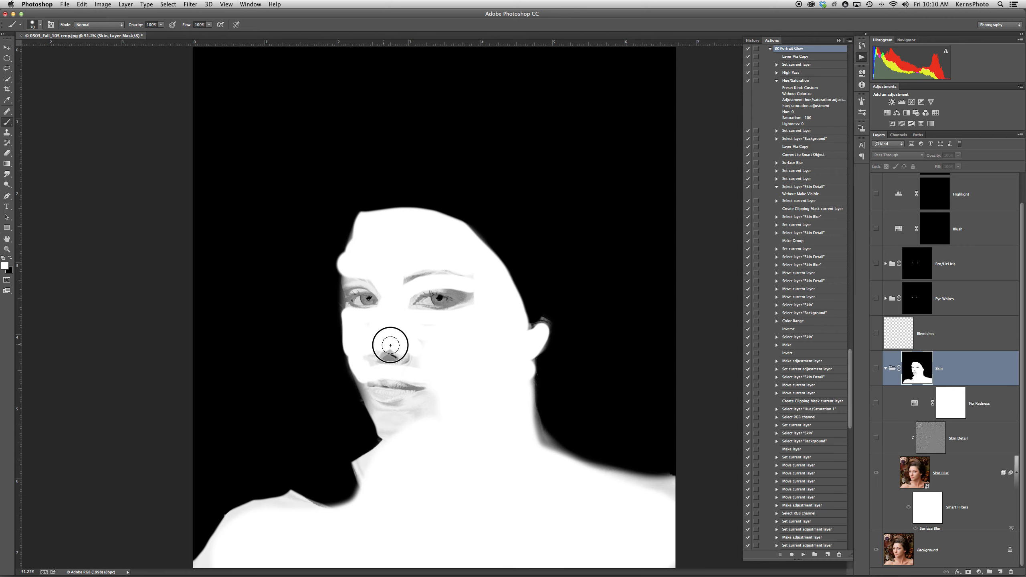
{"action": "mouse_move", "coordinate": [426, 398]}
{"action": "left_mouse_down"}
{"action": "mouse_move", "coordinate": [380, 411]}
{"action": "mouse_move", "coordinate": [362, 381]}
{"action": "mouse_move", "coordinate": [382, 422]}
{"action": "left_mouse_up"}
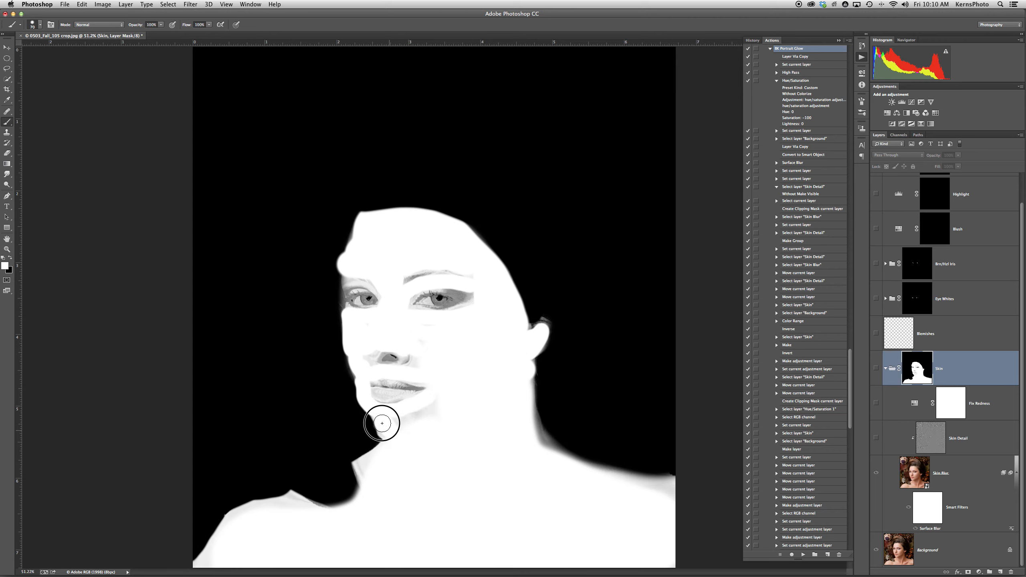
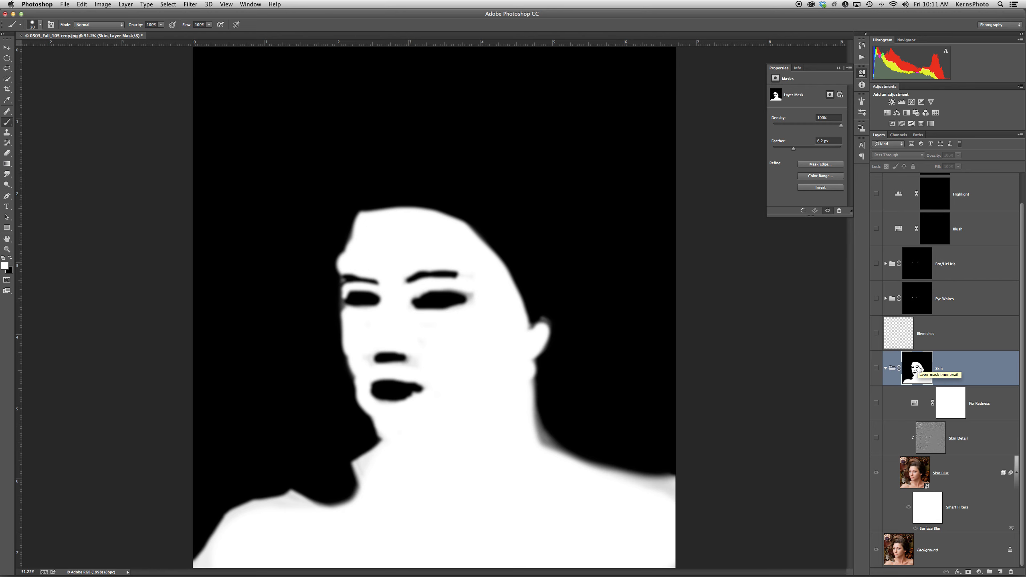
Leave the mask view and show the Skin group with its Fix Redness and Skin Detail layers
{"action": "left_click", "coordinate": [918, 369], "text": "alt"}
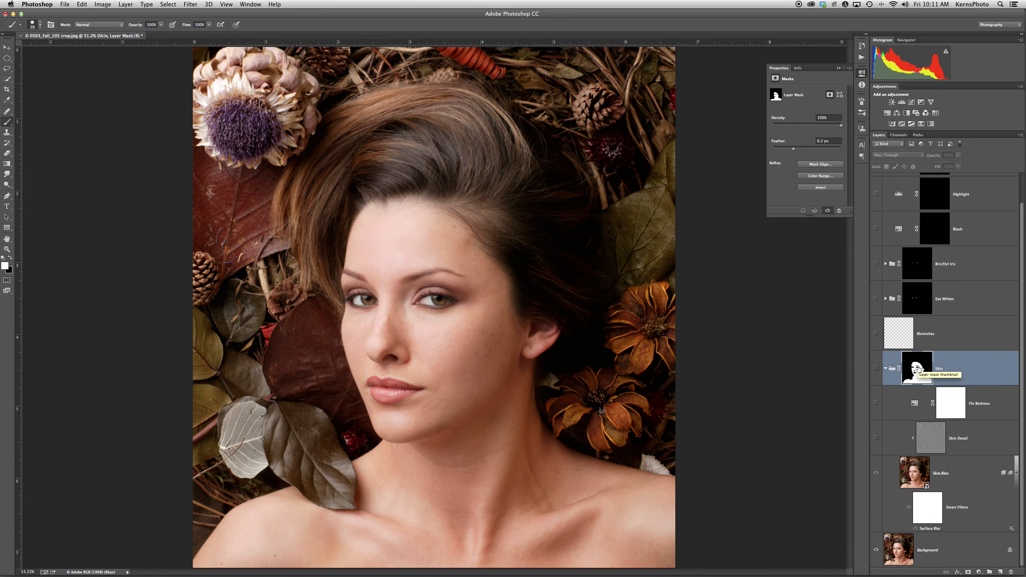
{"action": "left_click", "coordinate": [876, 369]}
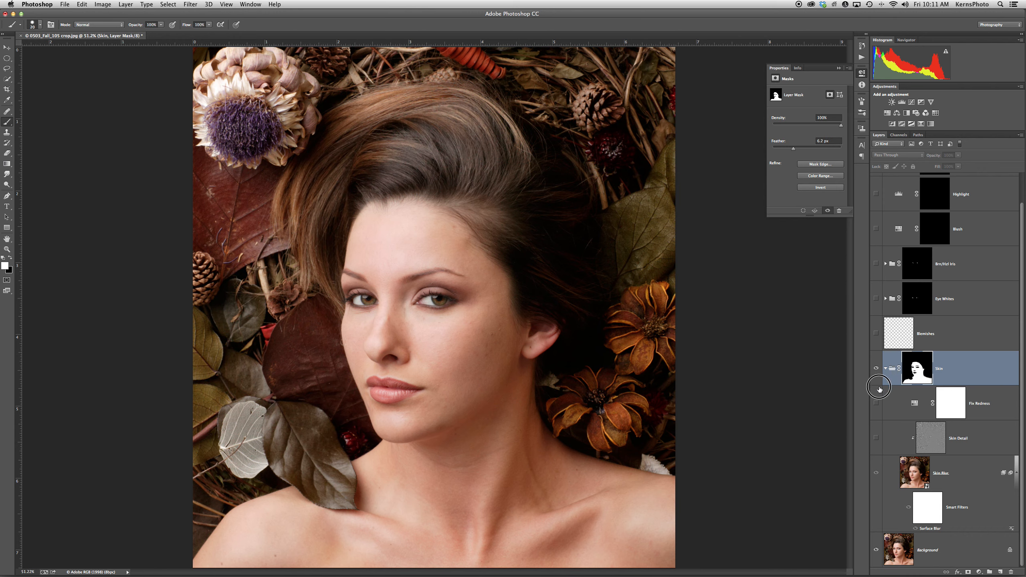
{"action": "left_click_drag", "start_coordinate": [880, 389], "coordinate": [877, 465]}
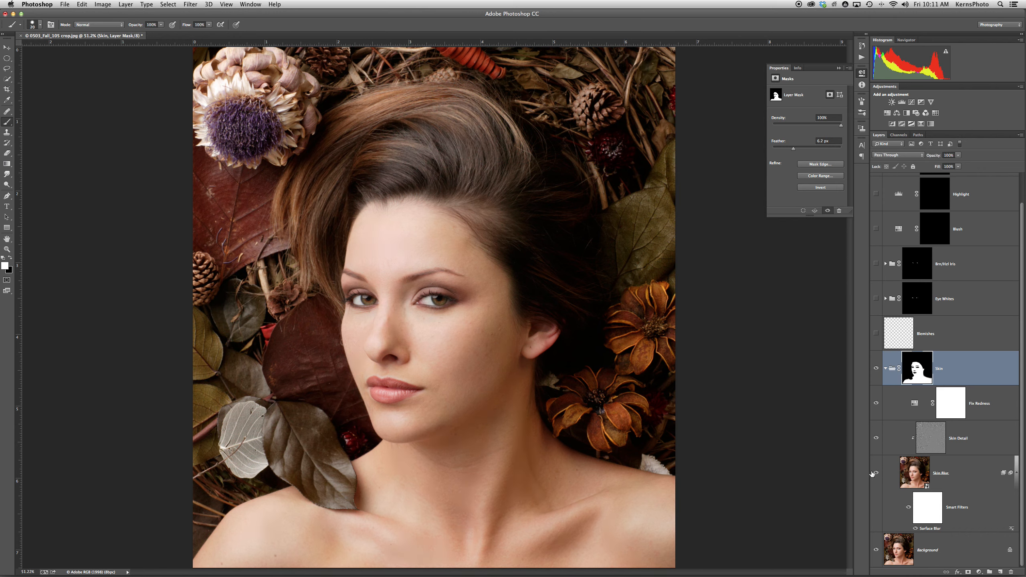
Compare the portrait with and without the Skin group, and with and without the Fix Redness layer
{"action": "left_click", "coordinate": [877, 370]}
{"action": "left_click", "coordinate": [876, 369]}
{"action": "left_click", "coordinate": [876, 403]}
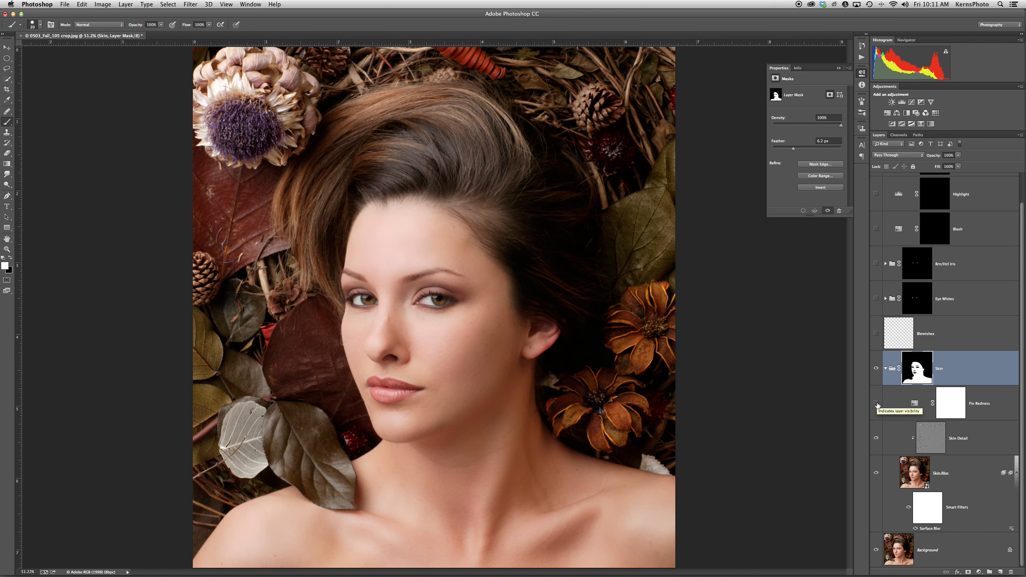
{"action": "left_click", "coordinate": [877, 403]}
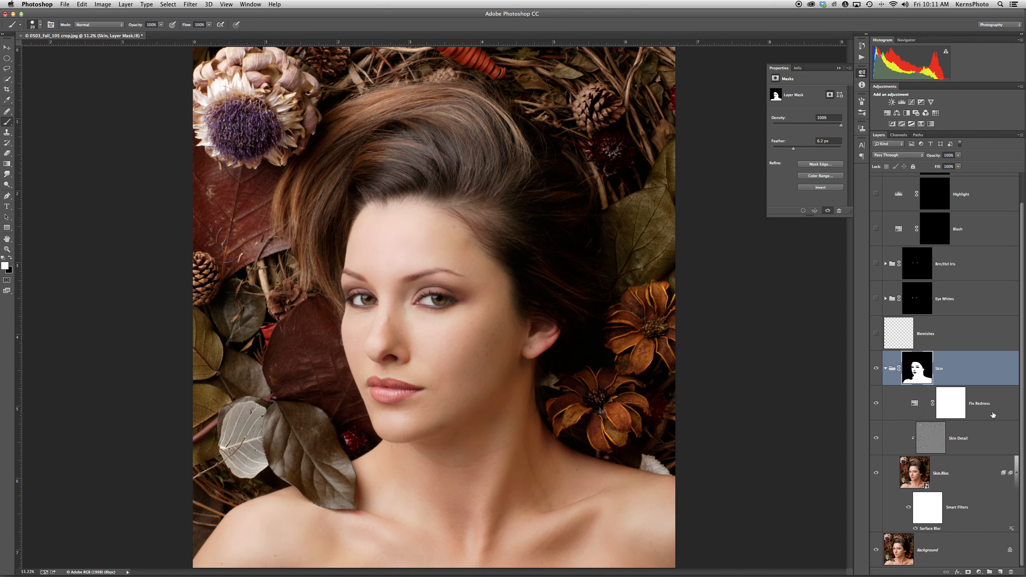
Set the Fix Redness layer's opacity to 28%
{"action": "left_click", "coordinate": [980, 415]}
{"action": "left_click", "coordinate": [959, 156]}
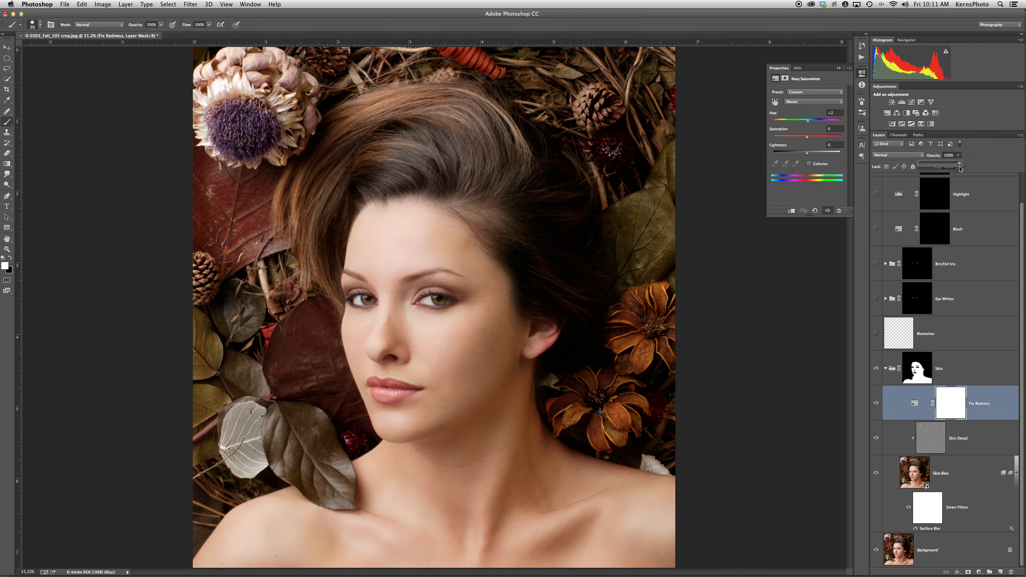
{"action": "left_click_drag", "start_coordinate": [961, 164], "coordinate": [932, 167]}
Show the Blemishes layer, make it active and choose the Healing Brush
{"action": "left_click", "coordinate": [877, 336]}
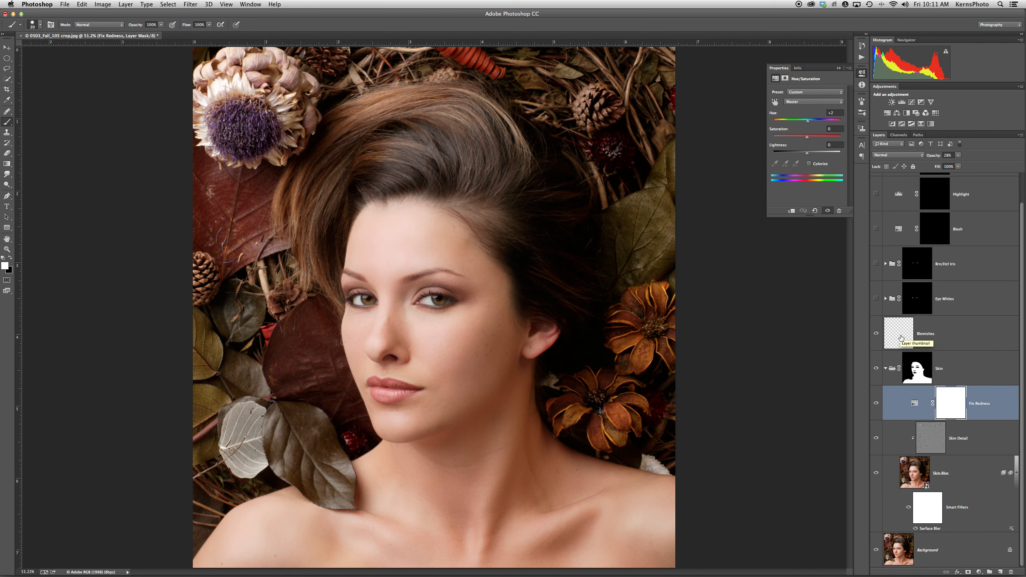
{"action": "left_click", "coordinate": [901, 338]}
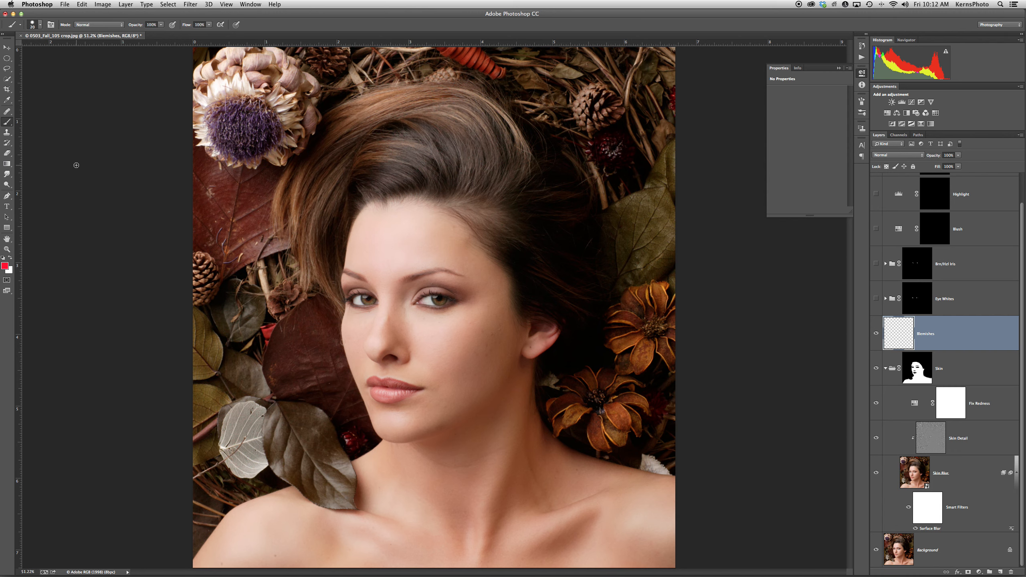
{"action": "left_click_drag", "start_coordinate": [7, 111], "coordinate": [48, 120]}
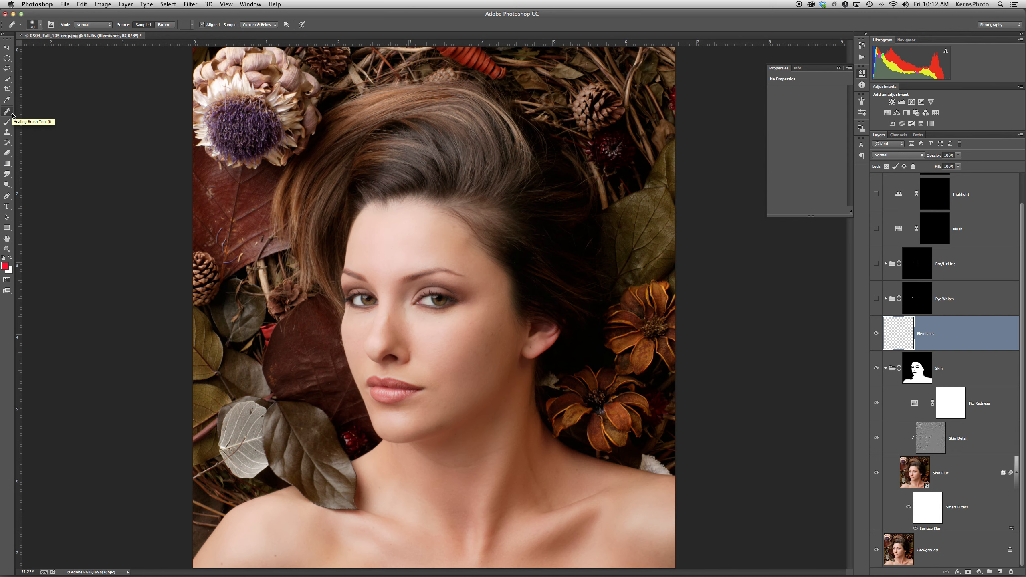
Cycle through the group of healing tools and return to the Healing Brush
{"action": "key", "text": "shift+j"}
{"action": "key", "text": "shift+j"}
{"action": "key", "text": "shift+j"}
{"action": "key", "text": "shift+j"}
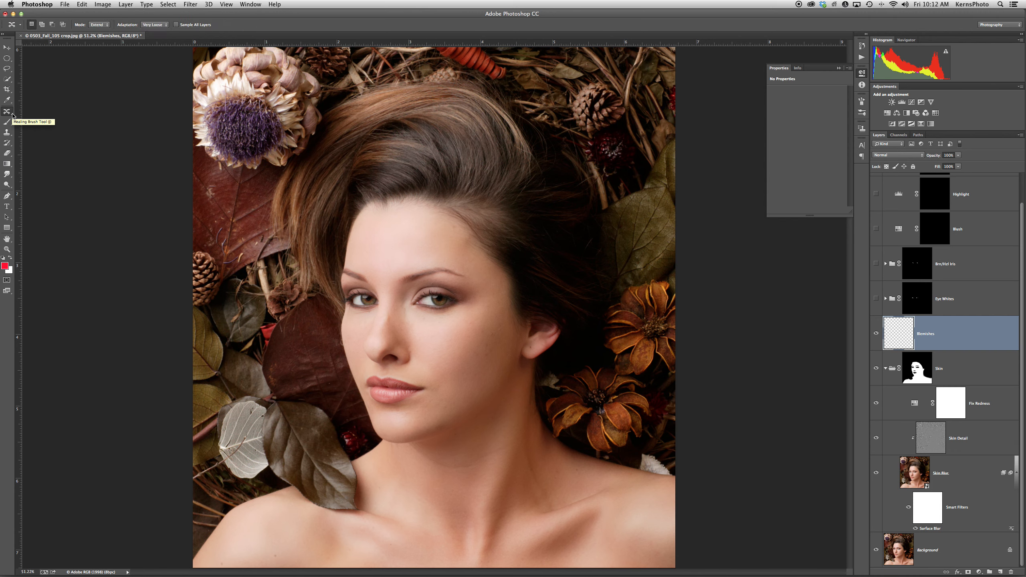
{"action": "key", "text": "shift+j"}
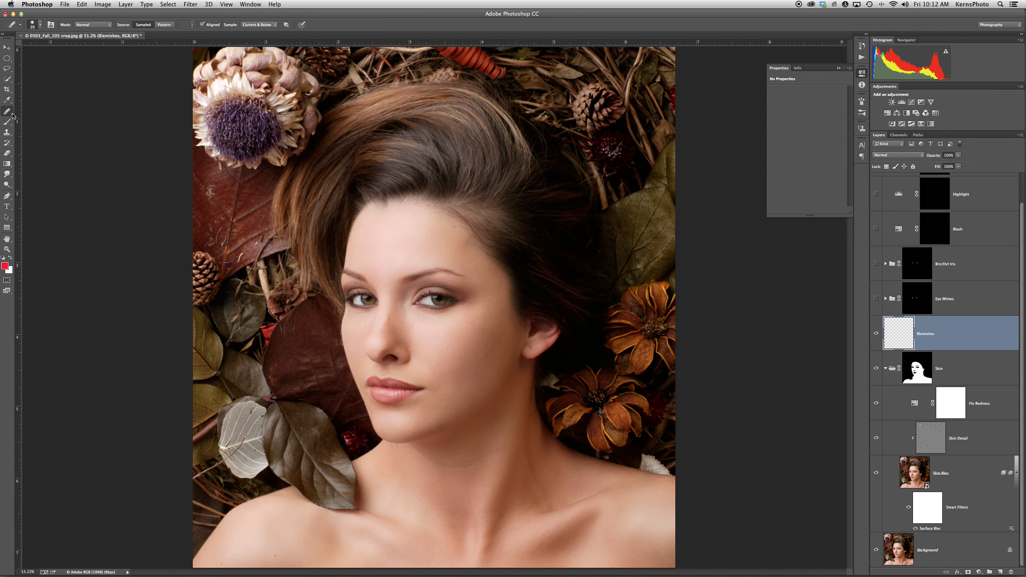
{"action": "key", "text": "shift+j"}
{"action": "key", "text": "shift+j"}
{"action": "key", "text": "shift+j"}
{"action": "key", "text": "shift+j"}
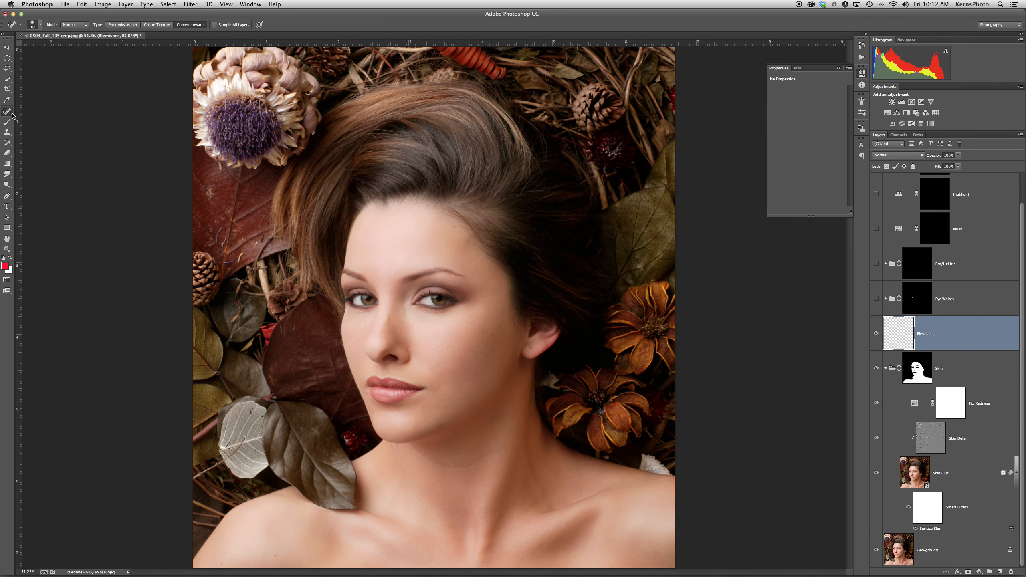
{"action": "key", "text": "shift+j"}
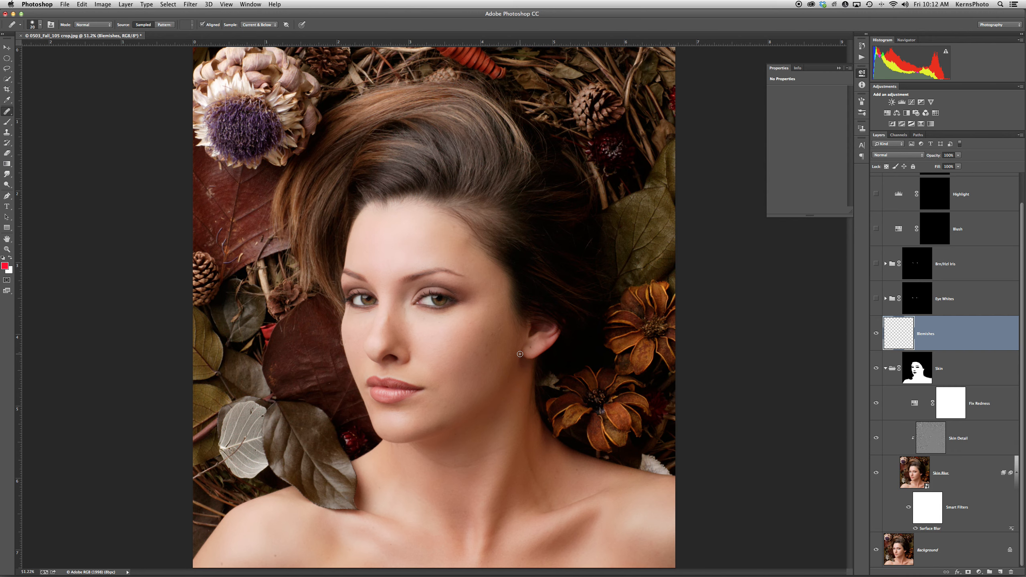
Heal the mark beside the earlobe with skin sampled from the earlobe, and check the Healing Brush's layer sampling options
{"action": "left_click", "coordinate": [538, 343], "text": "alt"}
{"action": "left_click", "coordinate": [532, 348]}
{"action": "left_click", "coordinate": [257, 25]}
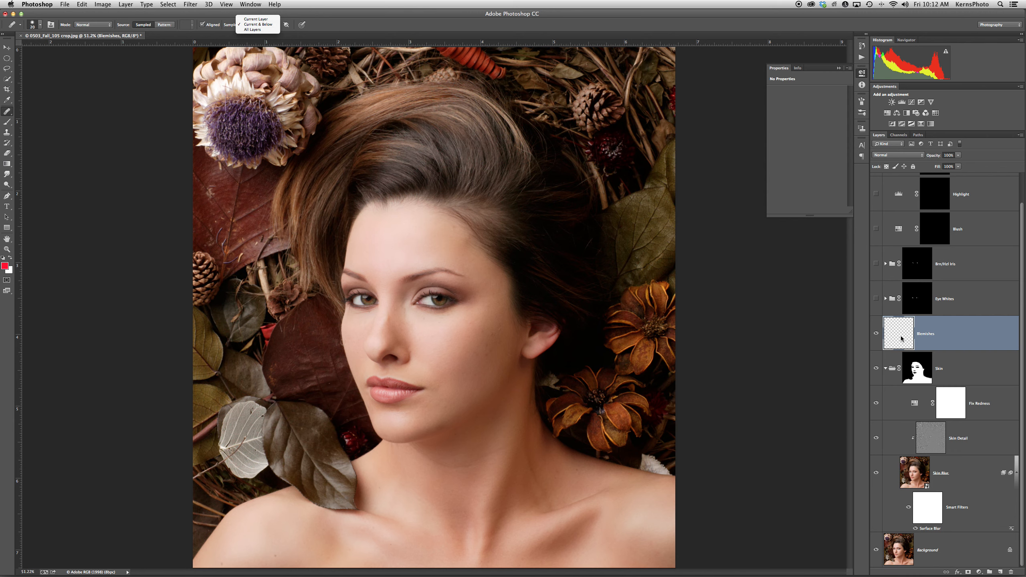
{"action": "left_click", "coordinate": [484, 334]}
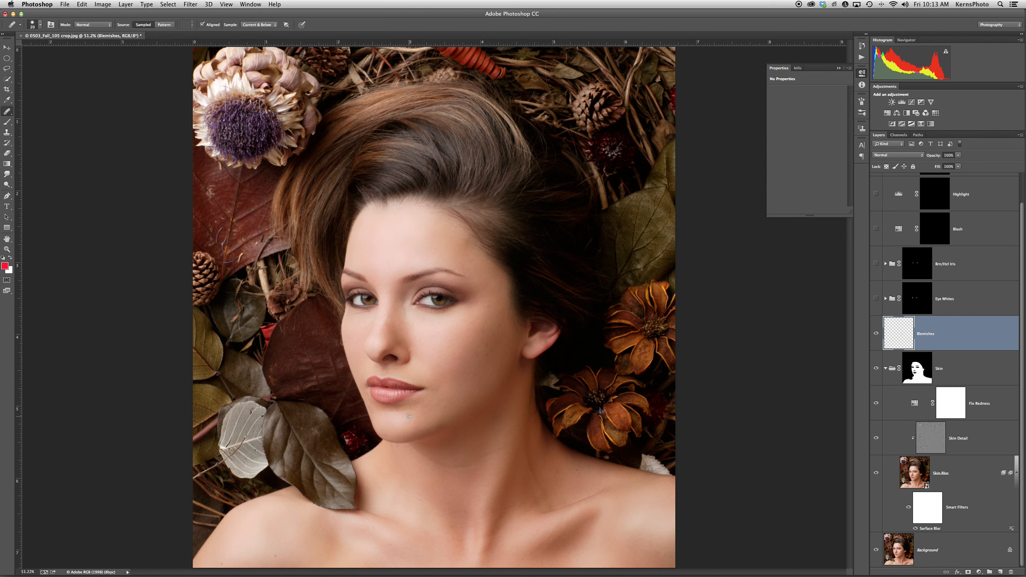
Heal the small marks on the cheek, then between the eyelid and eyebrow with a smaller Healing Brush
{"action": "scroll", "coordinate": [444, 380], "scroll_direction": "up", "scroll_amount": 5}
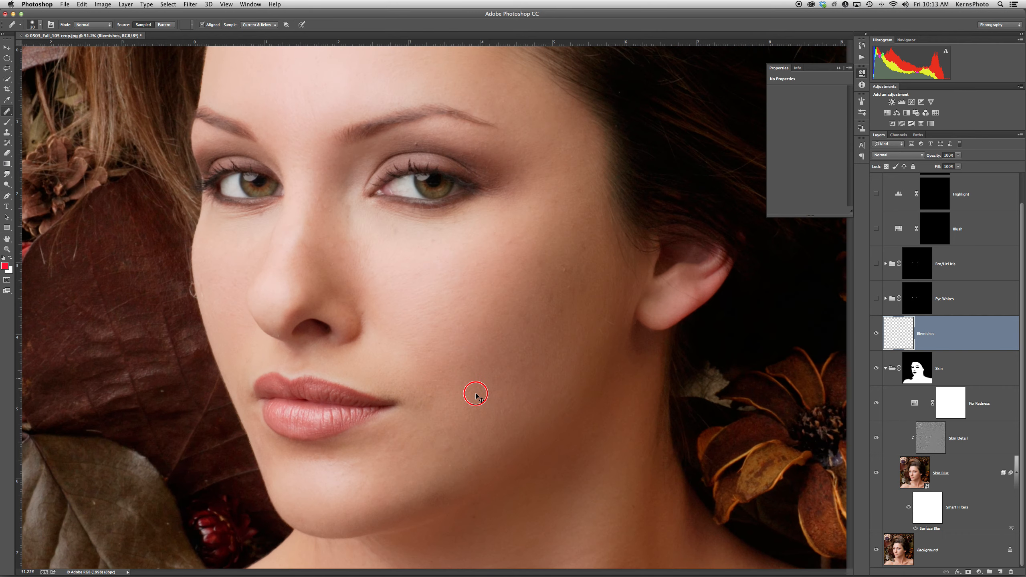
{"action": "left_click", "coordinate": [565, 268]}
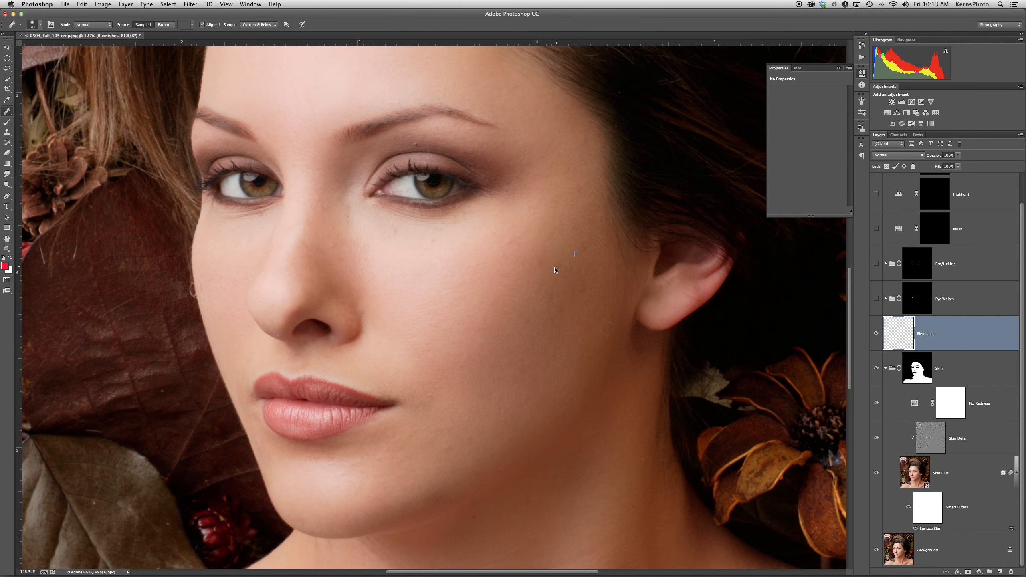
{"action": "left_click", "coordinate": [433, 237]}
{"action": "left_click", "coordinate": [416, 144]}
{"action": "key", "text": "bracketleft"}
{"action": "left_click", "coordinate": [418, 145]}
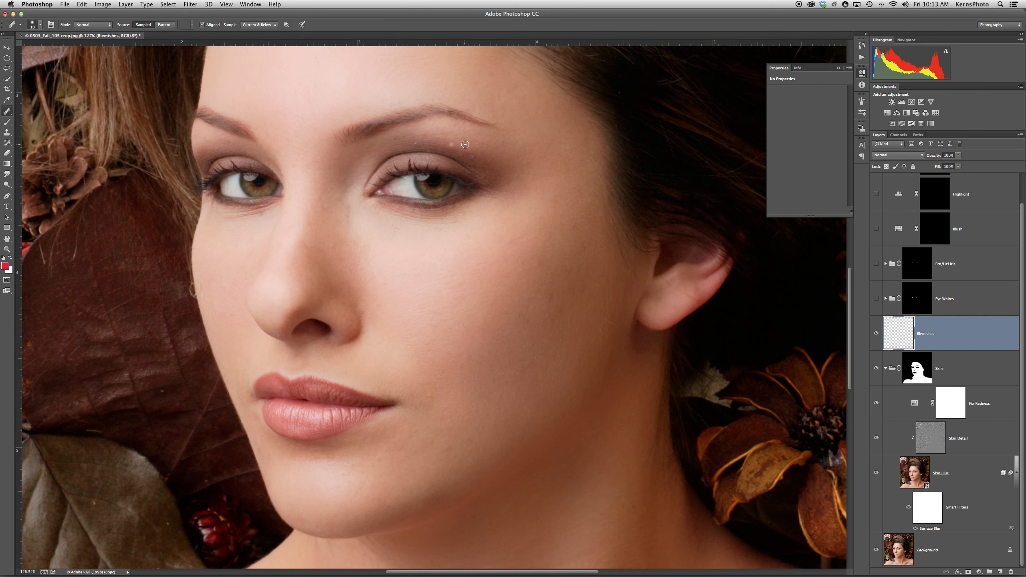
{"action": "left_click", "coordinate": [416, 144]}
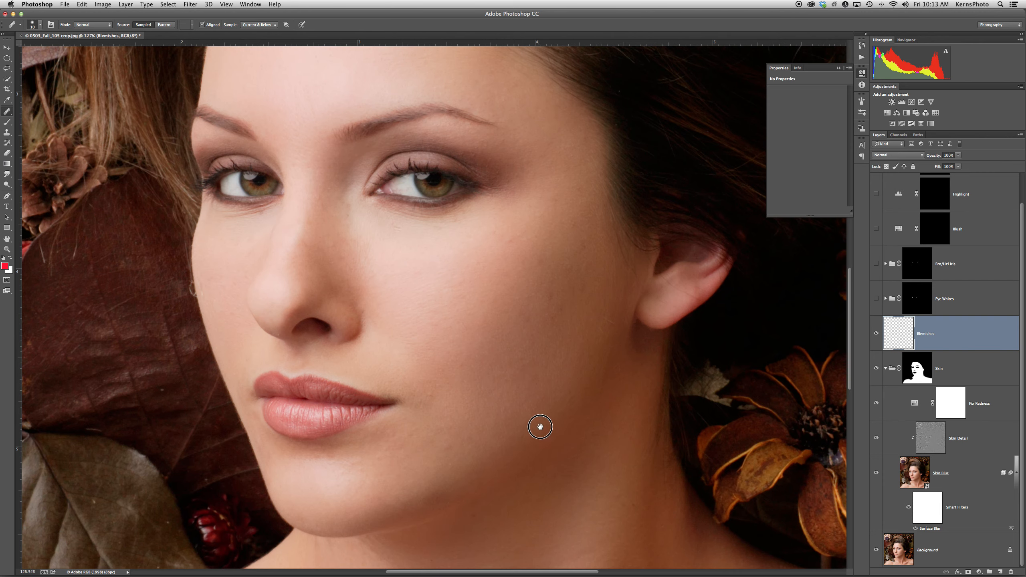
Heal the small spots at the base of the neck near the shoulder
{"action": "left_click_drag", "start_coordinate": [540, 424], "coordinate": [529, 208]}
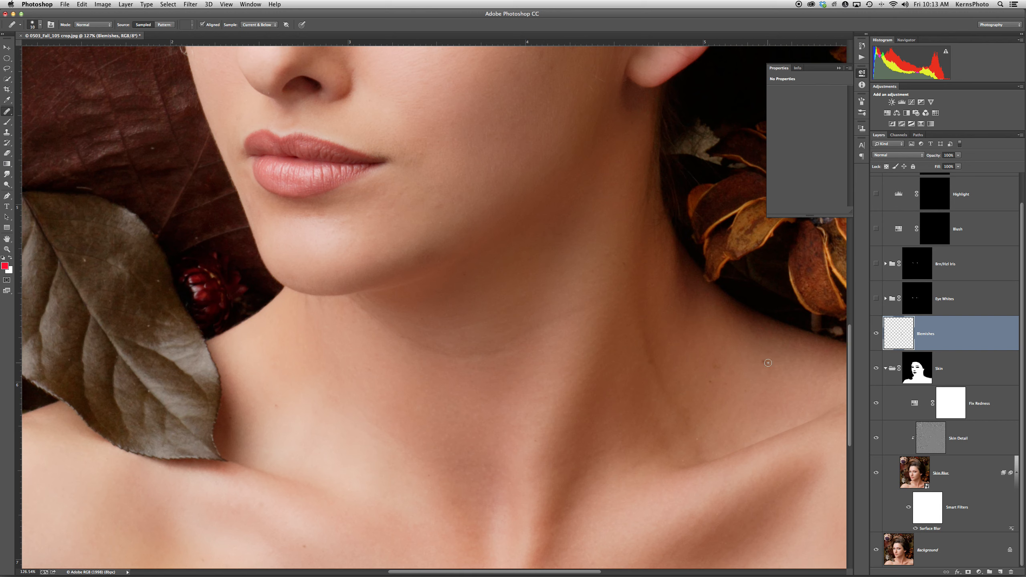
{"action": "left_click", "coordinate": [766, 362]}
{"action": "left_click", "coordinate": [717, 366]}
{"action": "left_click", "coordinate": [712, 385]}
Enlarge the Healing Brush and heal the long crease running down the side of the neck
{"action": "key", "text": "bracketright"}
{"action": "key", "text": "bracketright"}
{"action": "key", "text": "bracketright"}
{"action": "key", "text": "bracketright"}
{"action": "key", "text": "bracketright"}
{"action": "left_click_drag", "start_coordinate": [641, 323], "coordinate": [680, 412]}
{"action": "key", "text": "super+z"}
{"action": "mouse_move", "coordinate": [640, 333]}
{"action": "left_mouse_down"}
{"action": "mouse_move", "coordinate": [662, 343]}
{"action": "mouse_move", "coordinate": [646, 351]}
{"action": "left_mouse_up"}
{"action": "left_click", "coordinate": [653, 361]}
{"action": "left_click", "coordinate": [684, 461]}
Heal the horizontal crease across the throat using skin sampled from just above it
{"action": "mouse_move", "coordinate": [380, 319]}
{"action": "left_mouse_down"}
{"action": "mouse_move", "coordinate": [437, 352]}
{"action": "mouse_move", "coordinate": [483, 352]}
{"action": "left_mouse_up"}
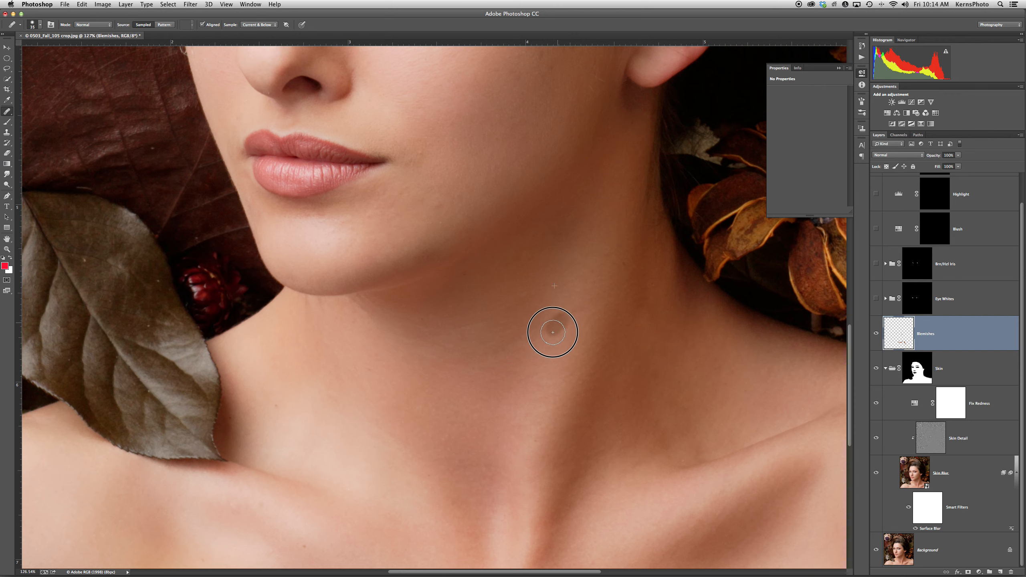
{"action": "left_click", "coordinate": [494, 299], "text": "alt"}
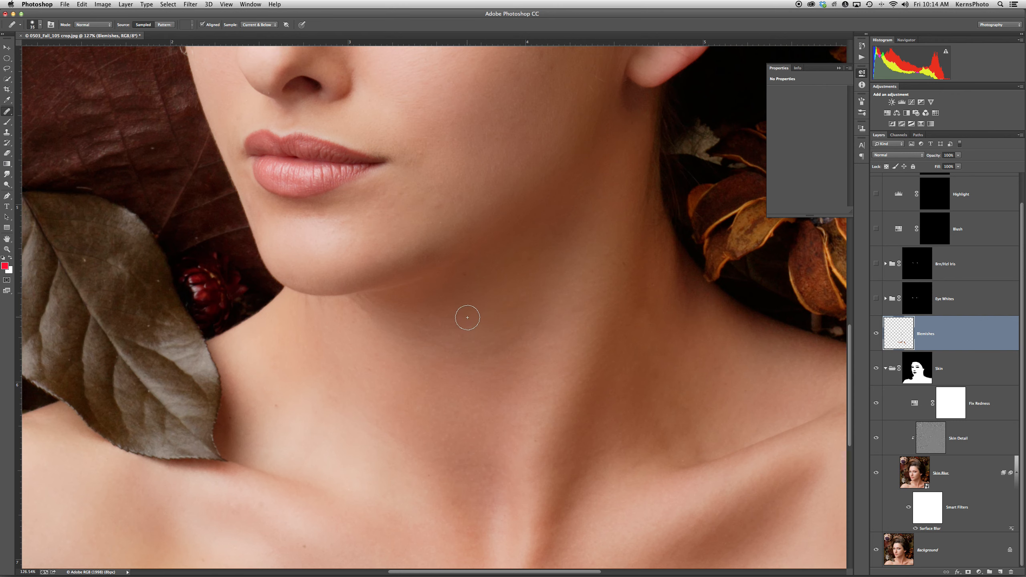
{"action": "left_click", "coordinate": [461, 330]}
{"action": "left_click", "coordinate": [444, 332]}
{"action": "left_click", "coordinate": [427, 331]}
Heal the remaining marks just under the chin and on the upper neck with freshly sampled nearby skin
{"action": "left_click", "coordinate": [394, 297], "text": "alt"}
{"action": "mouse_move", "coordinate": [377, 302]}
{"action": "left_mouse_down"}
{"action": "mouse_move", "coordinate": [356, 306]}
{"action": "mouse_move", "coordinate": [372, 313]}
{"action": "left_mouse_up"}
{"action": "left_click", "coordinate": [340, 326], "text": "alt"}
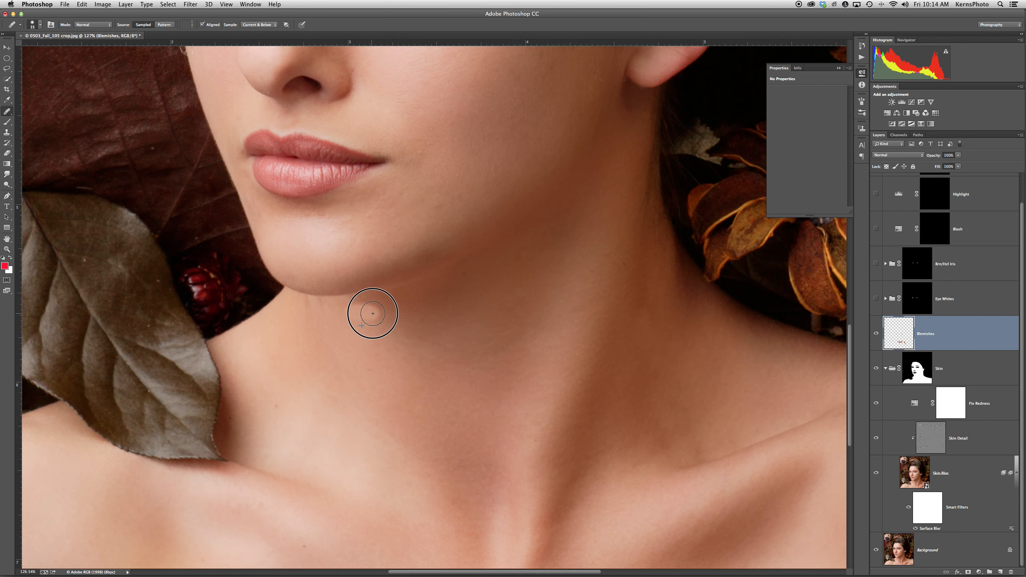
{"action": "left_click", "coordinate": [387, 349]}
{"action": "scroll", "coordinate": [386, 349], "scroll_direction": "right", "scroll_amount": 3}
{"action": "left_click", "coordinate": [352, 357]}
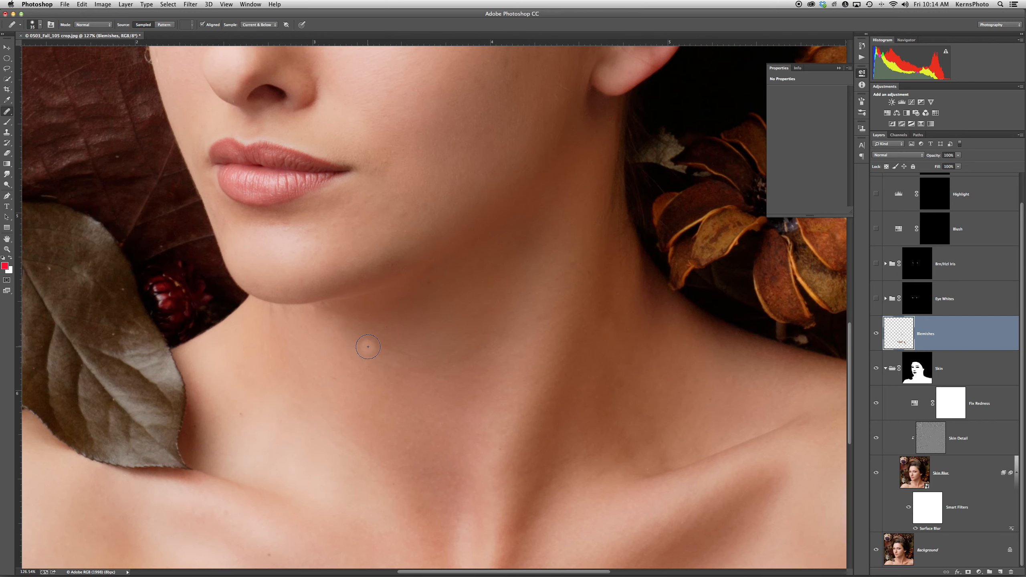
{"action": "key", "text": "super+0"}
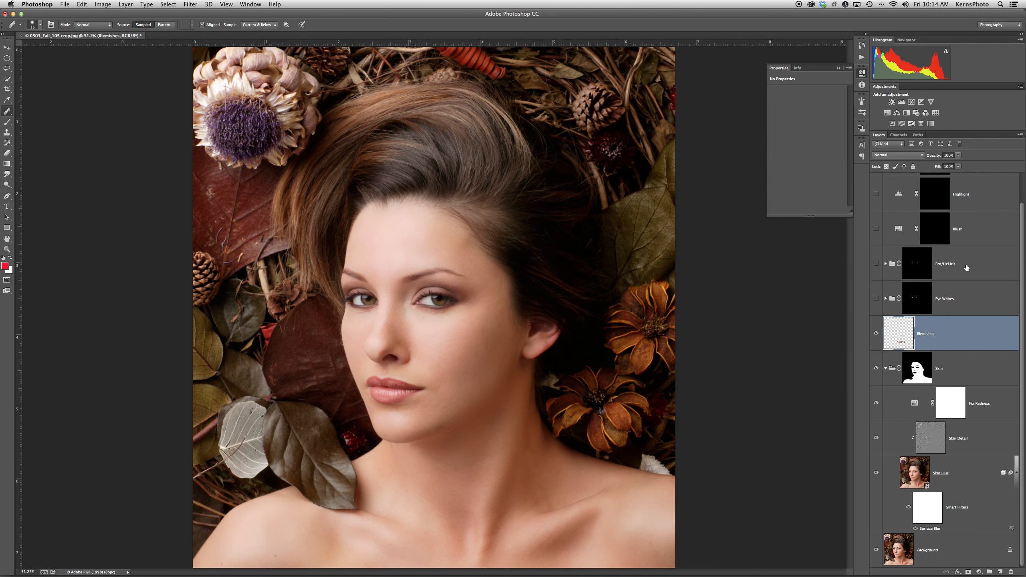
Show the Blush, Highlight and Contour layers and make the Blush layer's mask active
{"action": "scroll", "coordinate": [966, 268], "scroll_direction": "up", "scroll_amount": 1}
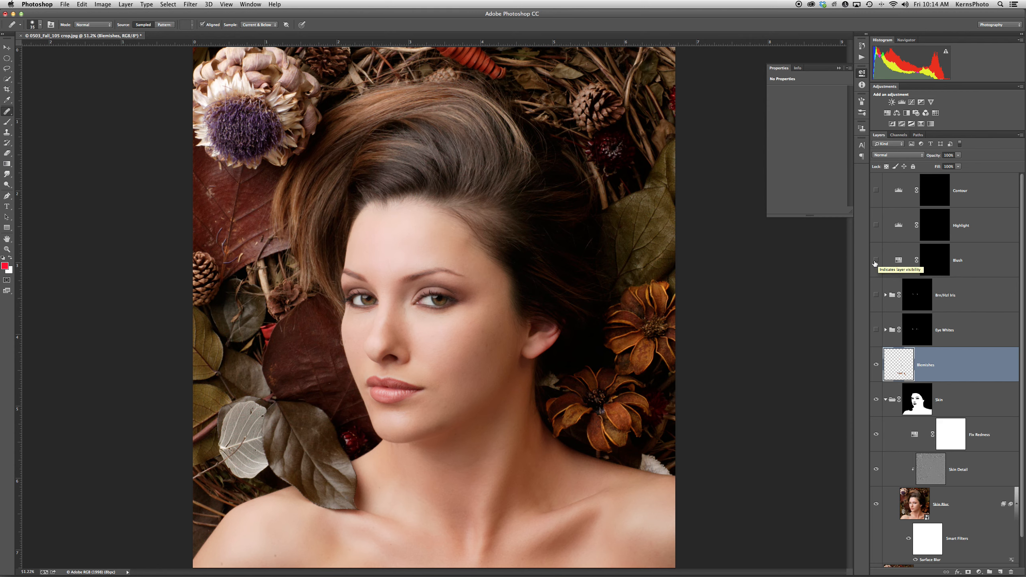
{"action": "left_click_drag", "start_coordinate": [876, 260], "coordinate": [874, 193]}
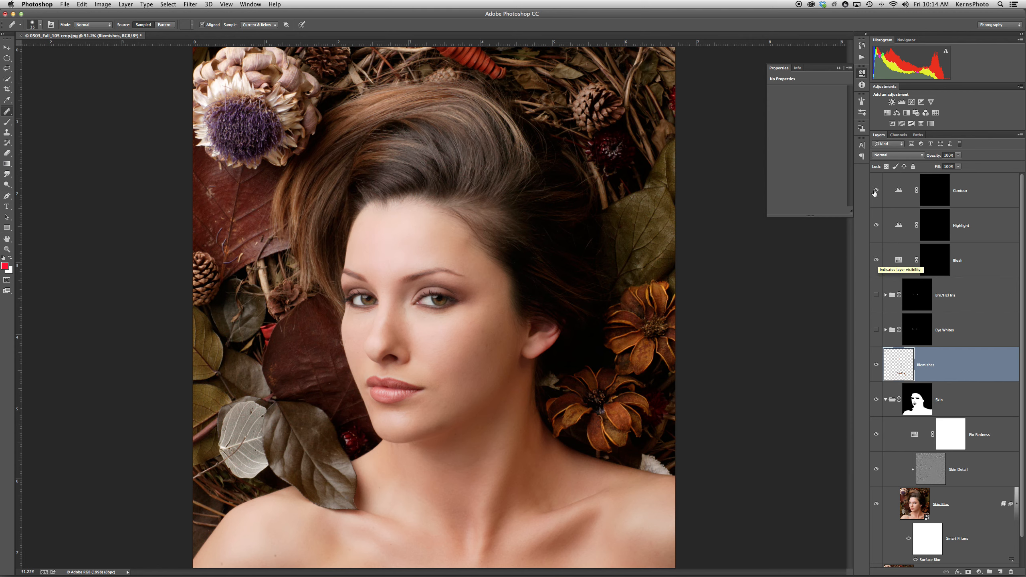
{"action": "left_click", "coordinate": [937, 264]}
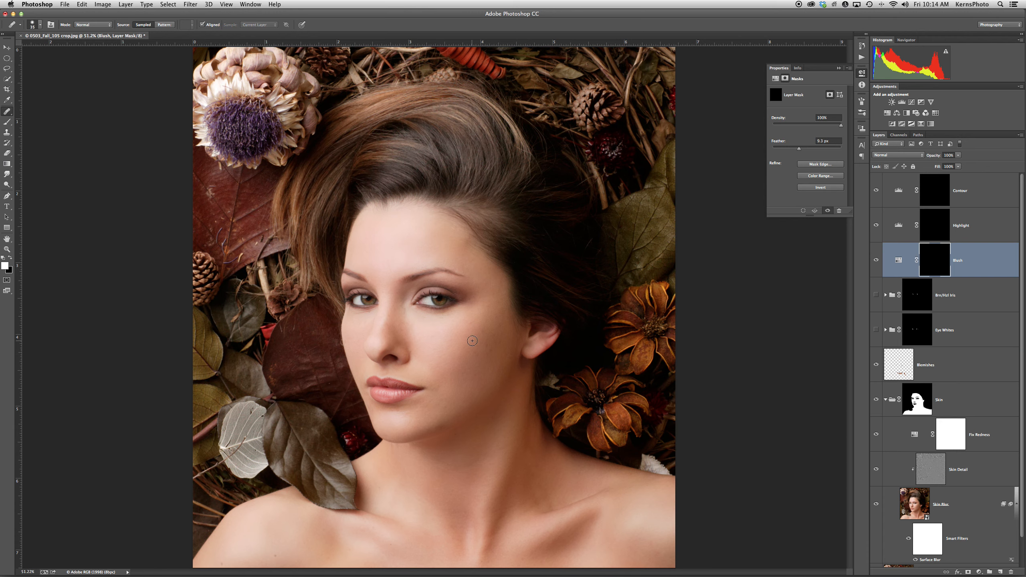
Switch to the Brush tool and set up a soft brush of about 196 px with 0% hardness
{"action": "left_click_drag", "start_coordinate": [473, 341], "coordinate": [482, 344]}
{"action": "key", "text": "b"}
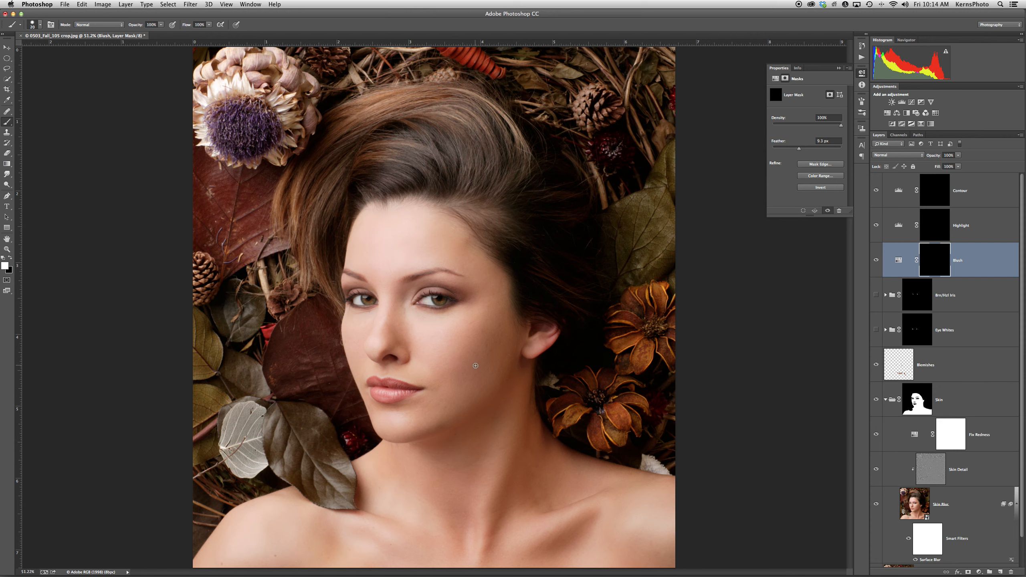
{"action": "left_click_drag", "start_coordinate": [476, 366], "coordinate": [497, 366]}
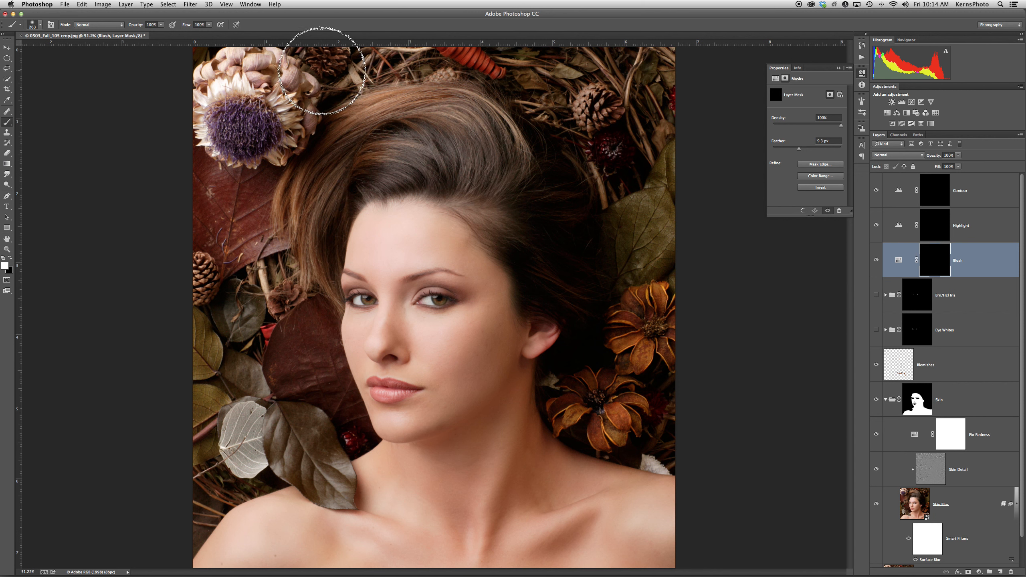
{"action": "left_click", "coordinate": [40, 25]}
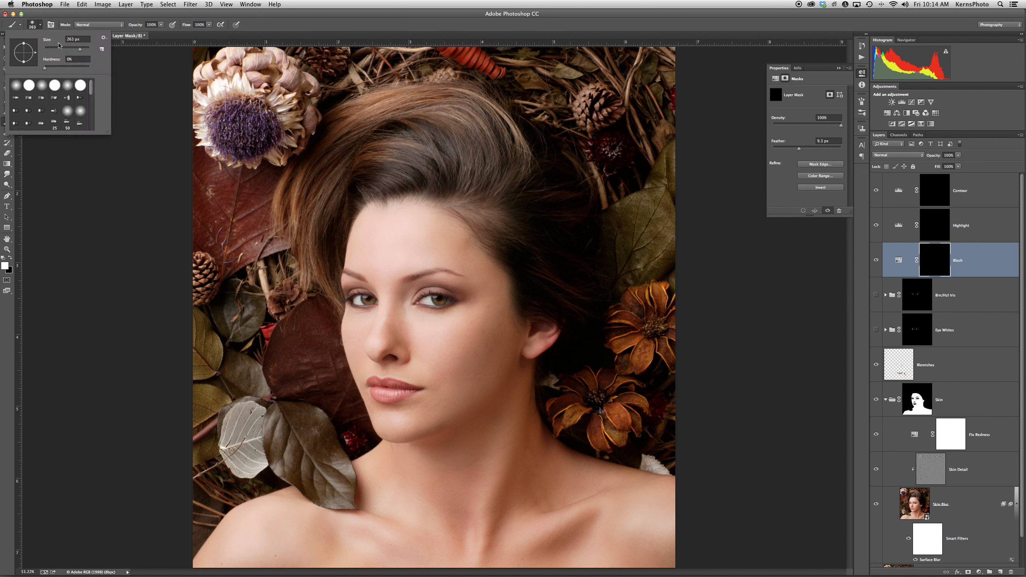
{"action": "left_click_drag", "start_coordinate": [80, 52], "coordinate": [78, 49]}
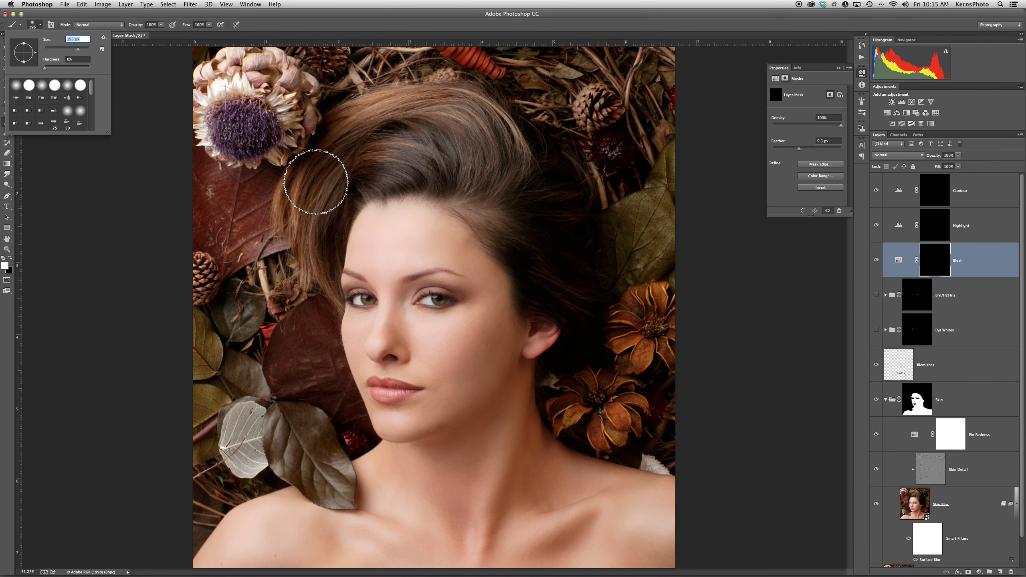
Try painting blush over the cheek at full brush opacity on the Blush mask, and undo the strokes
{"action": "mouse_move", "coordinate": [465, 345]}
{"action": "left_mouse_down"}
{"action": "mouse_move", "coordinate": [486, 351]}
{"action": "mouse_move", "coordinate": [489, 309]}
{"action": "left_mouse_up"}
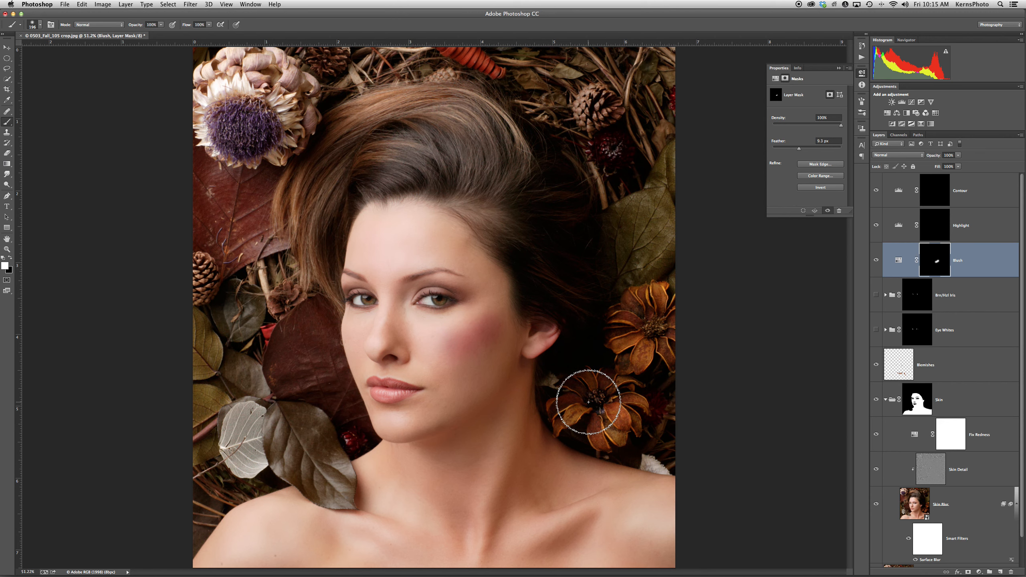
{"action": "key", "text": "super+alt+z"}
{"action": "key", "text": "super+alt+z"}
{"action": "key", "text": "super+alt+z"}
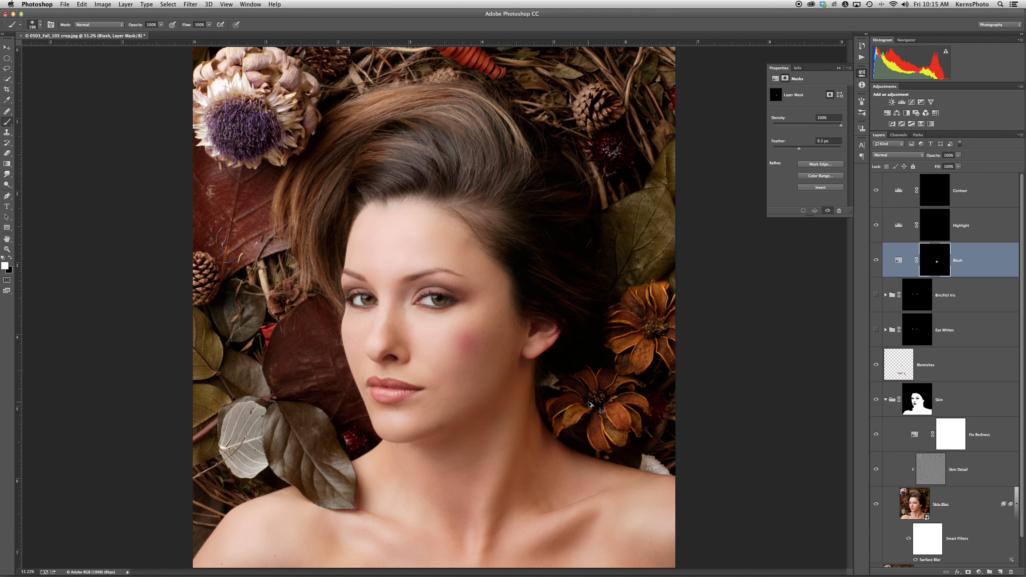
{"action": "key", "text": "alt+["}
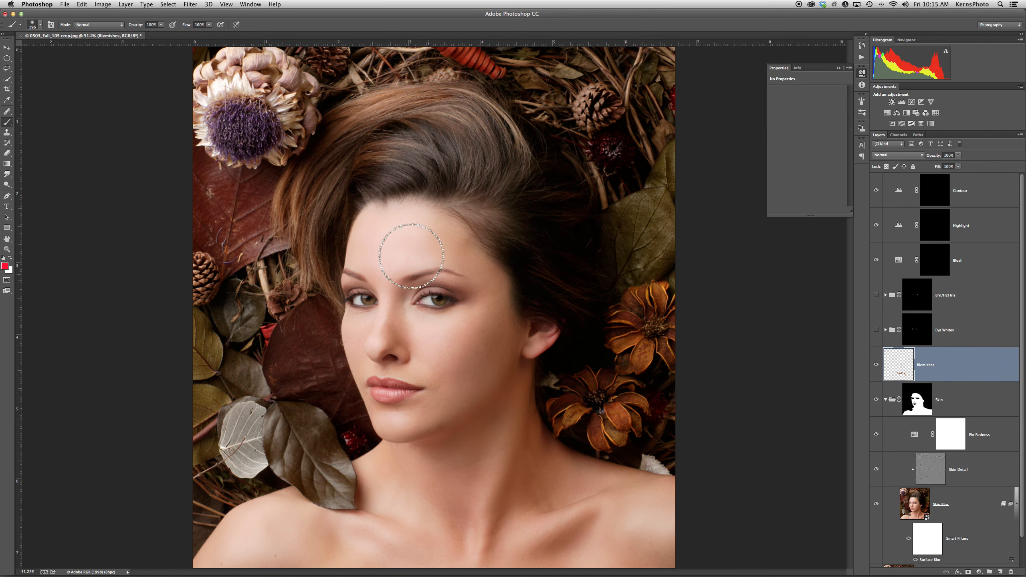
Lower the brush opacity to 34% and paint white over the cheek on the Blush layer's mask
{"action": "left_click", "coordinate": [161, 25]}
{"action": "left_click_drag", "start_coordinate": [164, 34], "coordinate": [137, 34]}
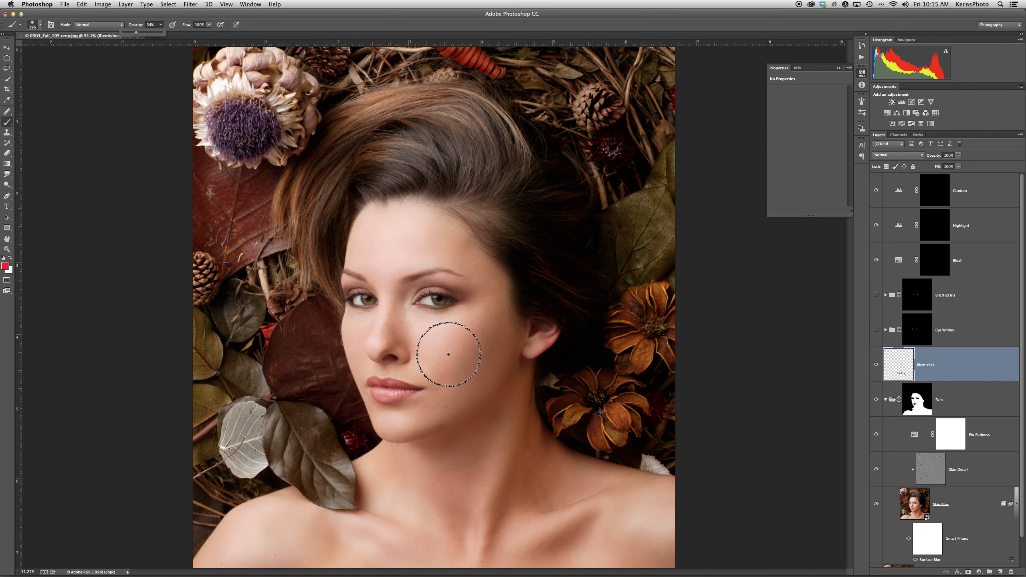
{"action": "left_click_drag", "start_coordinate": [452, 351], "coordinate": [488, 326]}
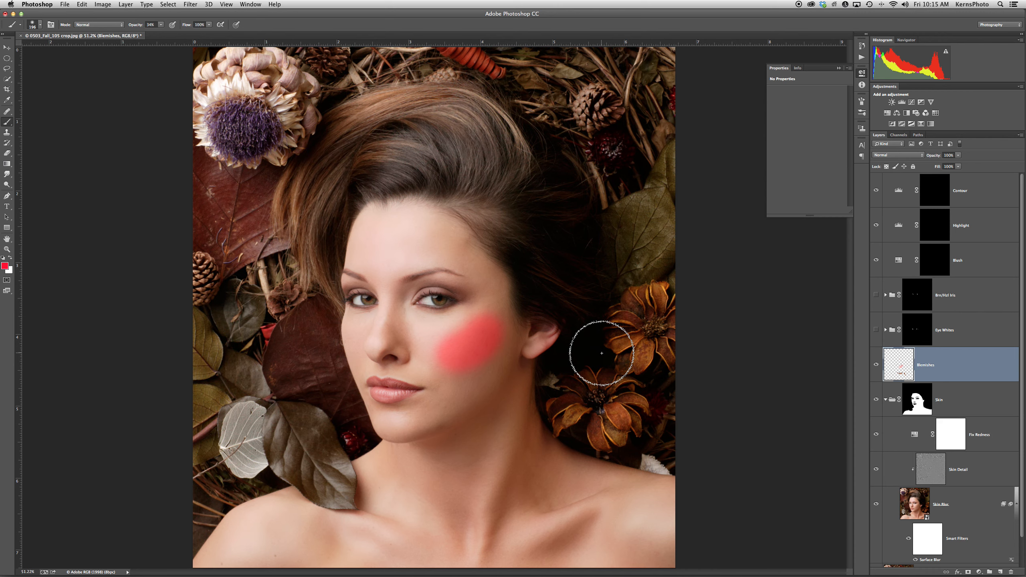
{"action": "key", "text": "super+z"}
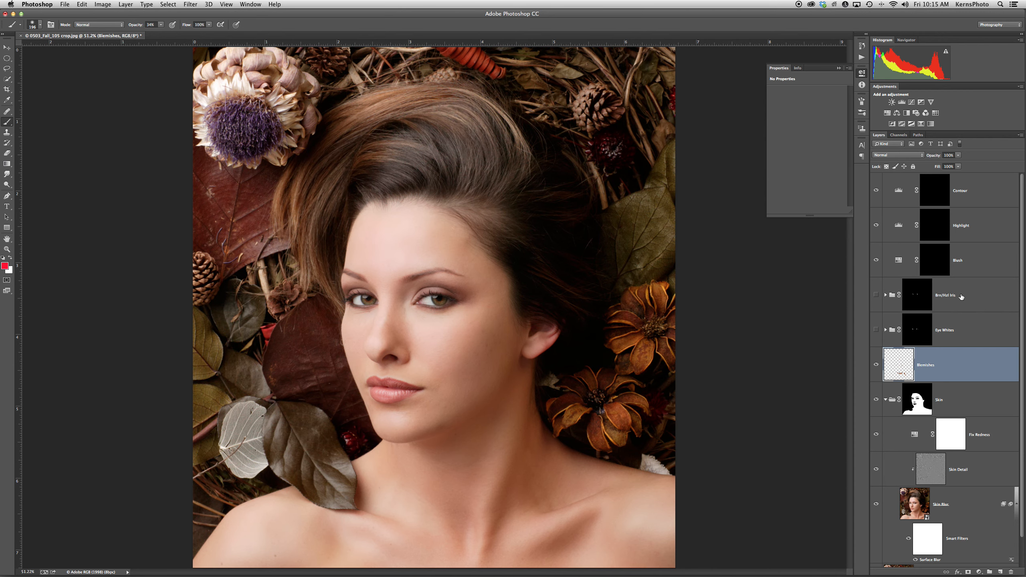
{"action": "left_click", "coordinate": [937, 261]}
{"action": "key", "text": "d"}
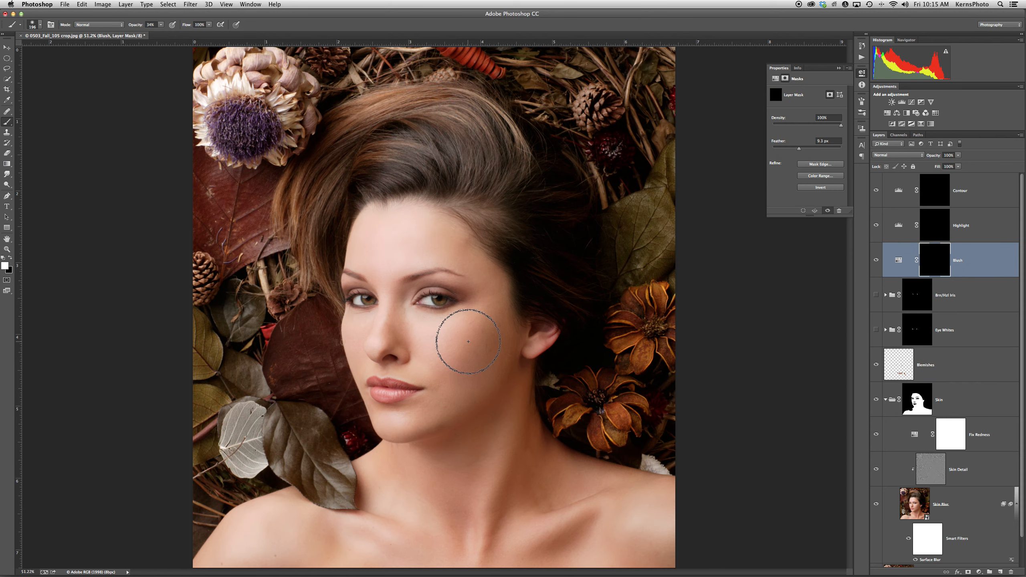
{"action": "mouse_move", "coordinate": [455, 337]}
{"action": "left_mouse_down"}
{"action": "mouse_move", "coordinate": [481, 316]}
{"action": "mouse_move", "coordinate": [442, 339]}
{"action": "mouse_move", "coordinate": [491, 331]}
{"action": "left_mouse_up"}
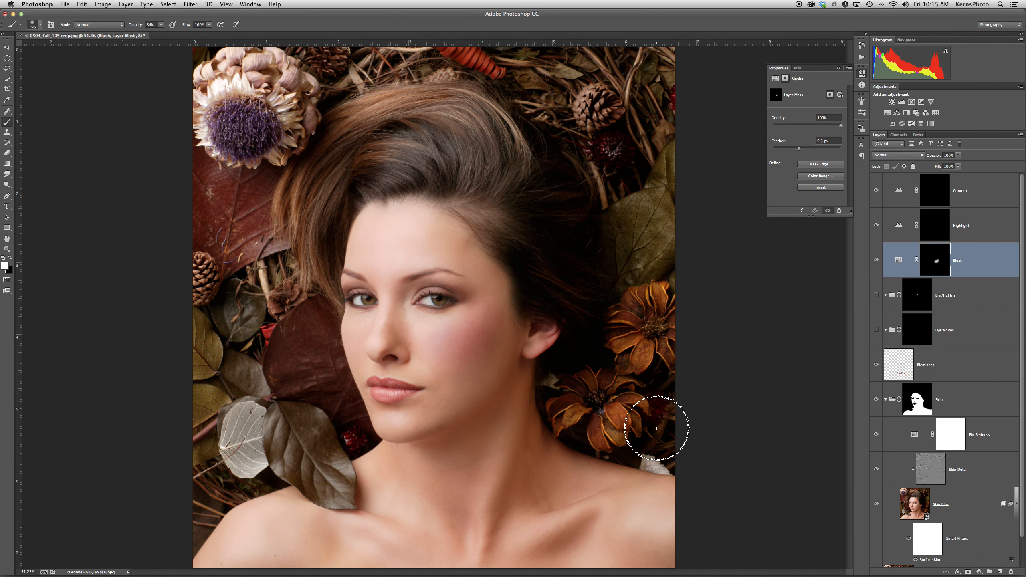
Paint highlights along the bridge of the nose and between the brows on the Highlight mask with a smaller brush
{"action": "left_click", "coordinate": [932, 230]}
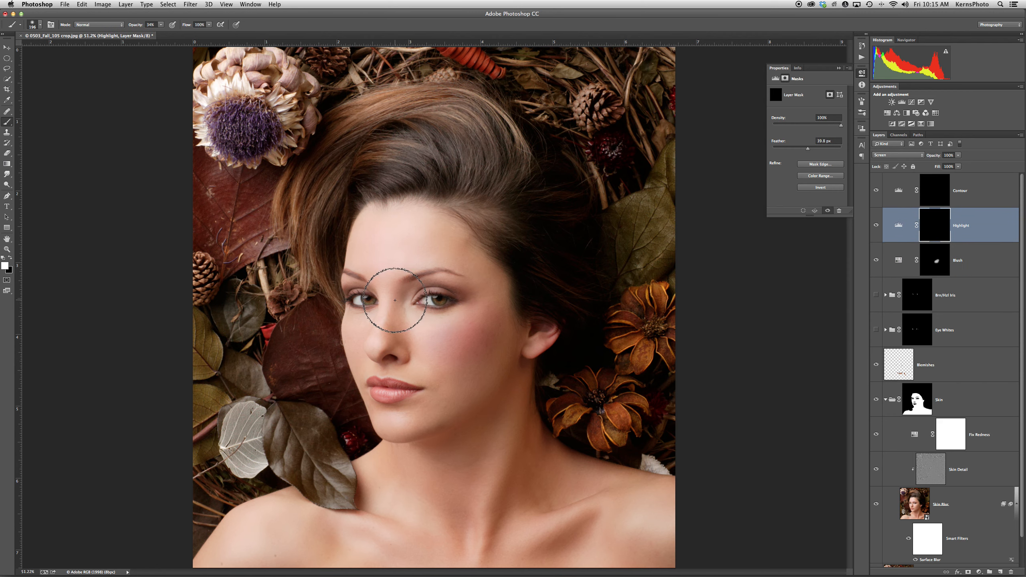
{"action": "key", "text": "bracketleft"}
{"action": "key", "text": "bracketleft"}
{"action": "key", "text": "bracketleft"}
{"action": "key", "text": "bracketleft"}
{"action": "left_click_drag", "start_coordinate": [388, 291], "coordinate": [374, 351]}
{"action": "mouse_move", "coordinate": [384, 265]}
{"action": "left_mouse_down"}
{"action": "mouse_move", "coordinate": [385, 233]}
{"action": "mouse_move", "coordinate": [389, 260]}
{"action": "left_mouse_up"}
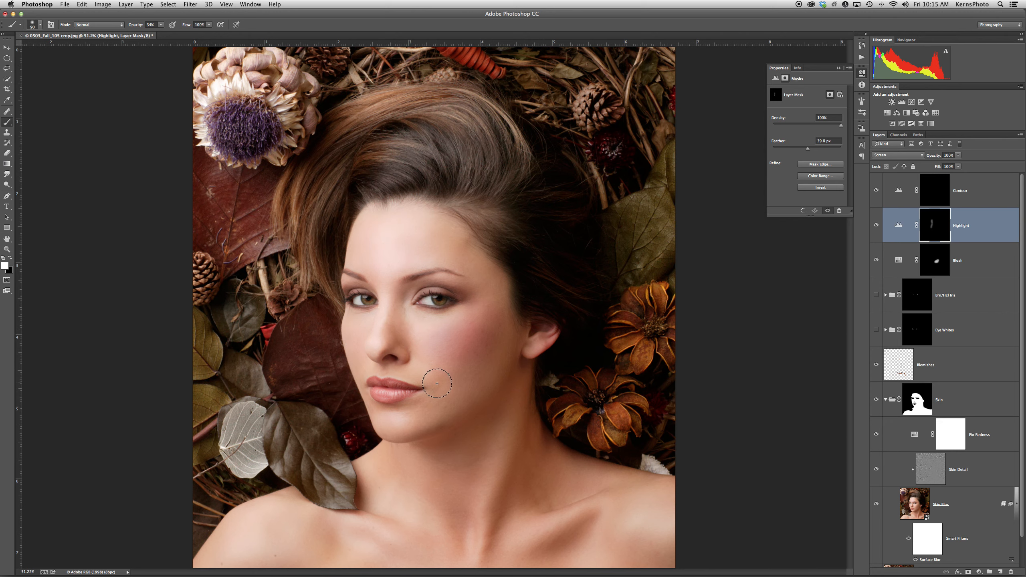
Paint more highlights under the eyes, beside the chin and along the collarbone on the Highlight mask
{"action": "mouse_move", "coordinate": [440, 329]}
{"action": "left_mouse_down"}
{"action": "mouse_move", "coordinate": [424, 352]}
{"action": "mouse_move", "coordinate": [465, 332]}
{"action": "left_mouse_up"}
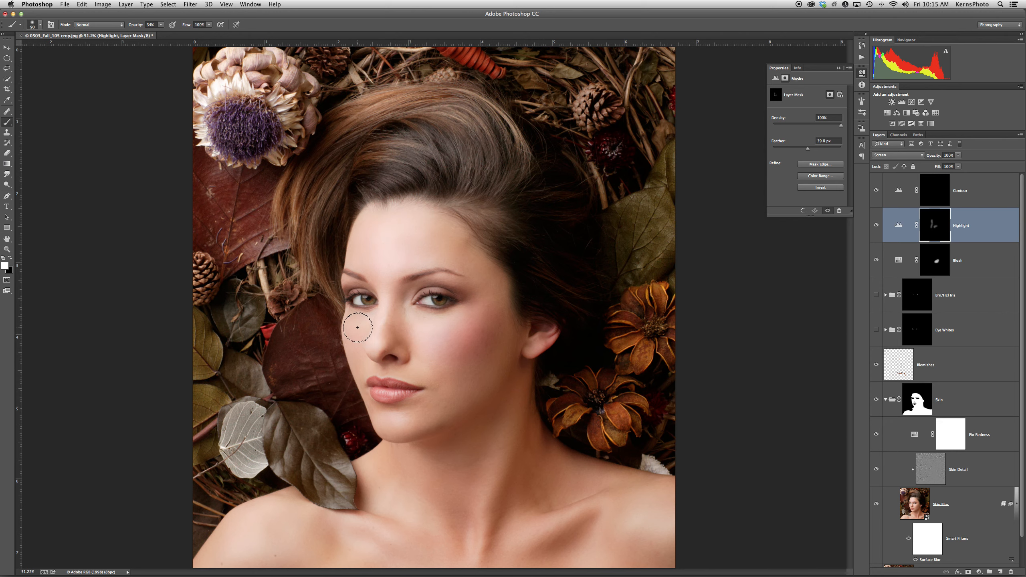
{"action": "mouse_move", "coordinate": [448, 415]}
{"action": "left_mouse_down"}
{"action": "mouse_move", "coordinate": [395, 416]}
{"action": "mouse_move", "coordinate": [441, 408]}
{"action": "left_mouse_up"}
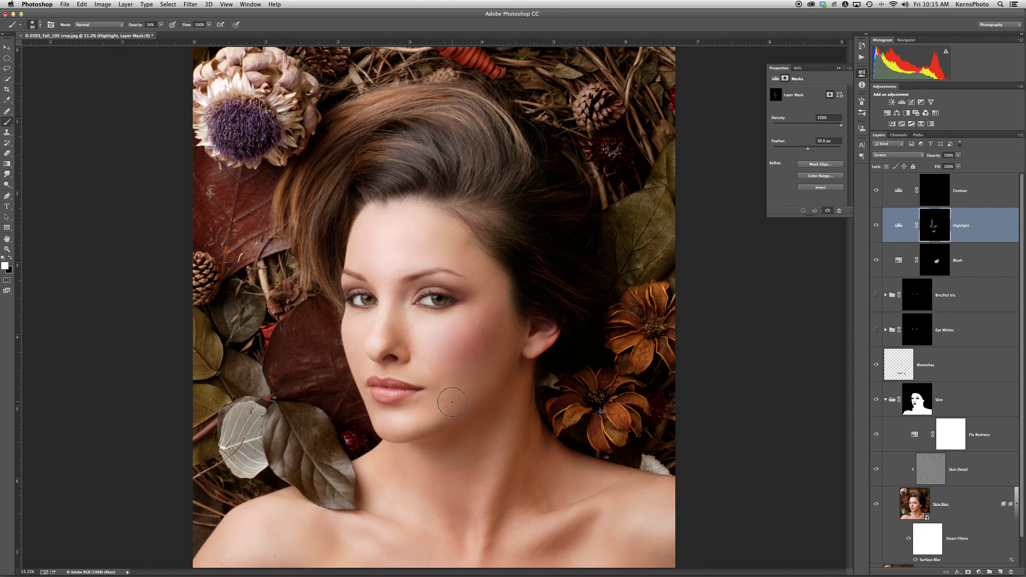
{"action": "left_click_drag", "start_coordinate": [584, 493], "coordinate": [527, 527]}
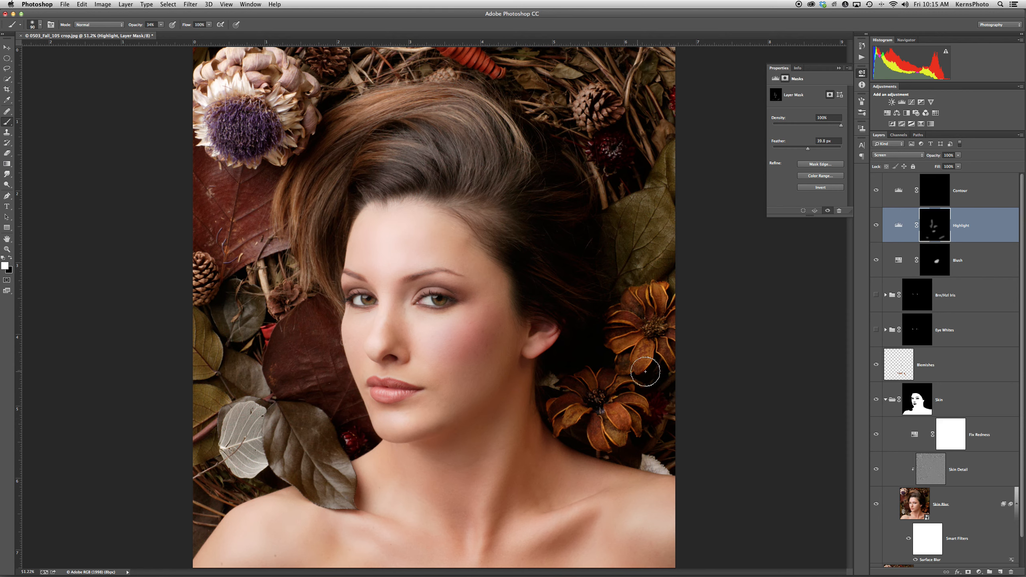
Paint contour shading on the Contour mask along the jawline, side of the neck, below the collarbone and outer cheek
{"action": "left_click", "coordinate": [935, 194]}
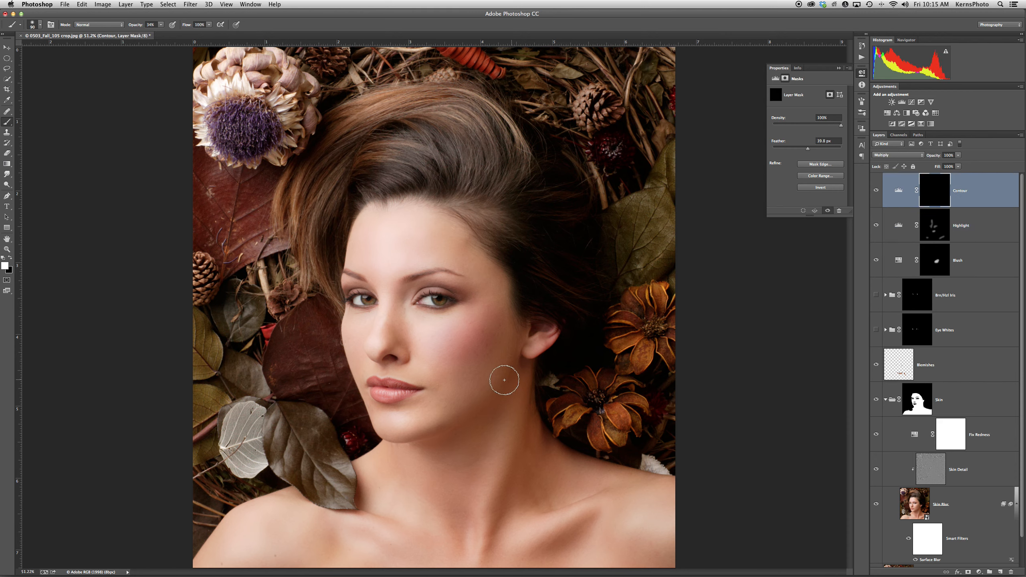
{"action": "mouse_move", "coordinate": [497, 389]}
{"action": "left_mouse_down"}
{"action": "mouse_move", "coordinate": [469, 420]}
{"action": "mouse_move", "coordinate": [435, 428]}
{"action": "left_mouse_up"}
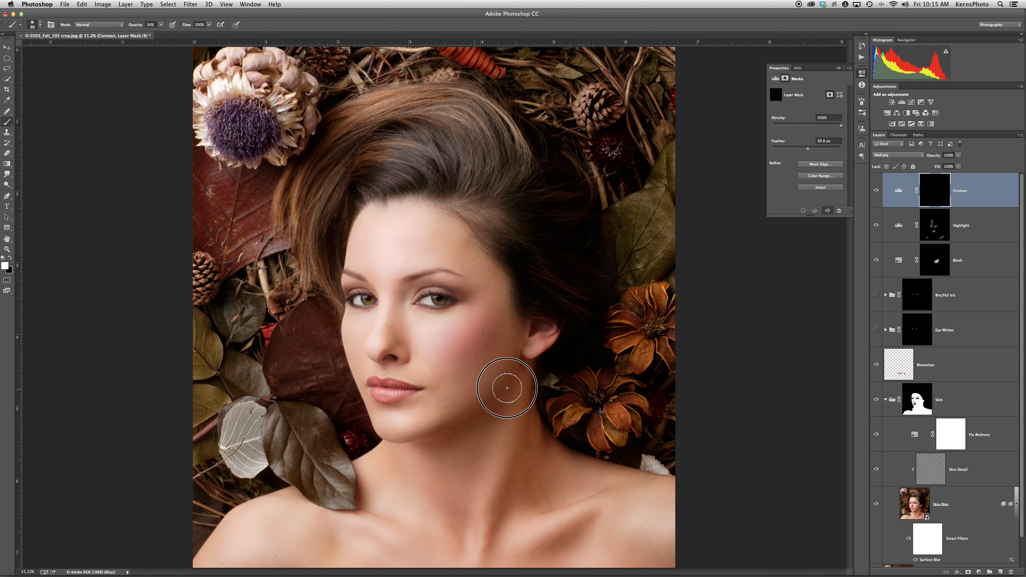
{"action": "mouse_move", "coordinate": [536, 438]}
{"action": "left_mouse_down"}
{"action": "mouse_move", "coordinate": [504, 529]}
{"action": "mouse_move", "coordinate": [541, 447]}
{"action": "left_mouse_up"}
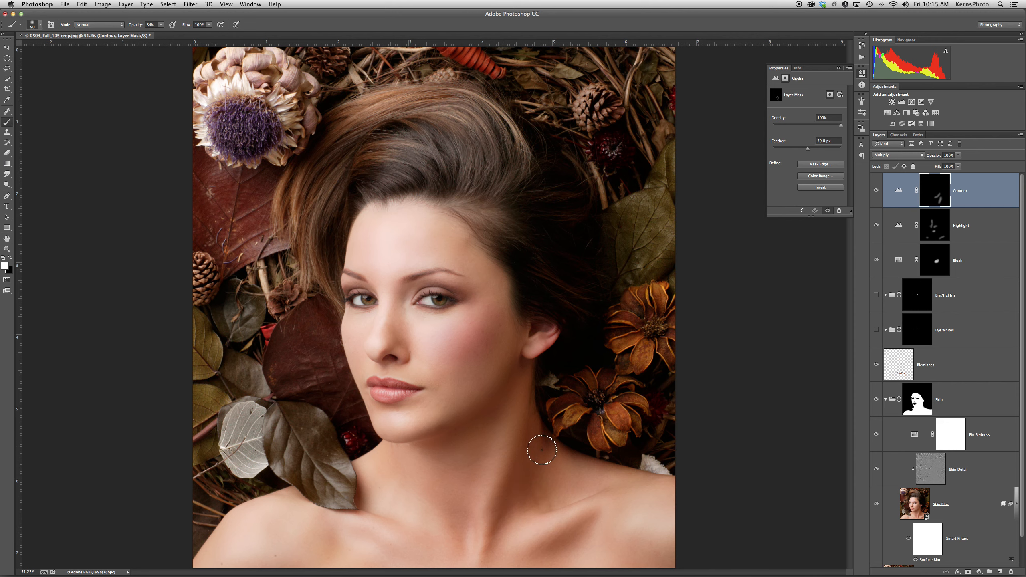
{"action": "mouse_move", "coordinate": [585, 524]}
{"action": "left_mouse_down"}
{"action": "mouse_move", "coordinate": [546, 550]}
{"action": "mouse_move", "coordinate": [588, 531]}
{"action": "left_mouse_up"}
{"action": "left_click_drag", "start_coordinate": [510, 334], "coordinate": [502, 377]}
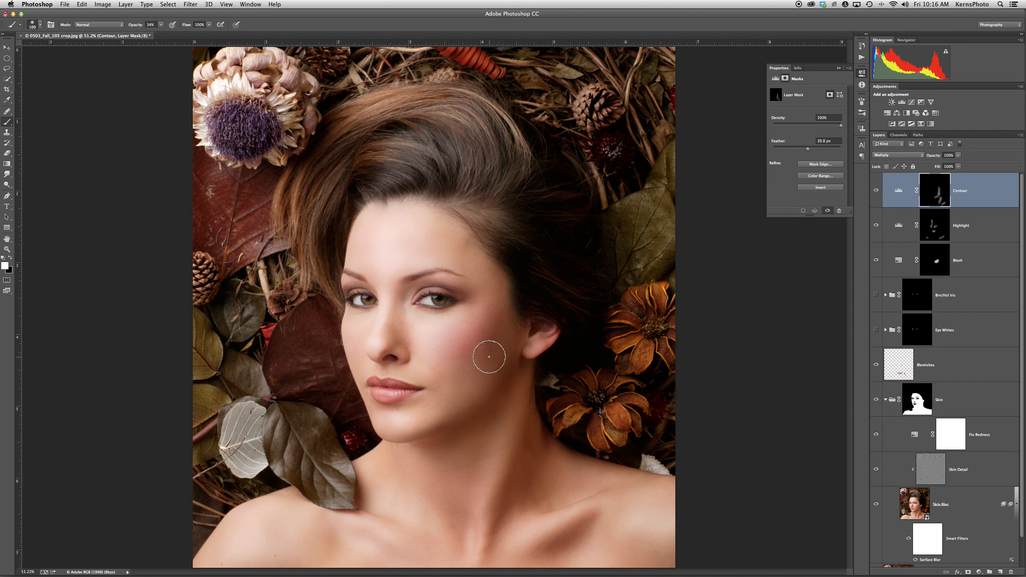
Enlarge the brush to 200 px and paint contour shading along the temple and hairline on the Contour mask
{"action": "key", "text": "bracketright"}
{"action": "key", "text": "bracketright"}
{"action": "key", "text": "bracketright"}
{"action": "key", "text": "bracketright"}
{"action": "key", "text": "bracketright"}
{"action": "mouse_move", "coordinate": [500, 263]}
{"action": "left_mouse_down"}
{"action": "mouse_move", "coordinate": [500, 366]}
{"action": "mouse_move", "coordinate": [484, 396]}
{"action": "mouse_move", "coordinate": [511, 297]}
{"action": "left_mouse_up"}
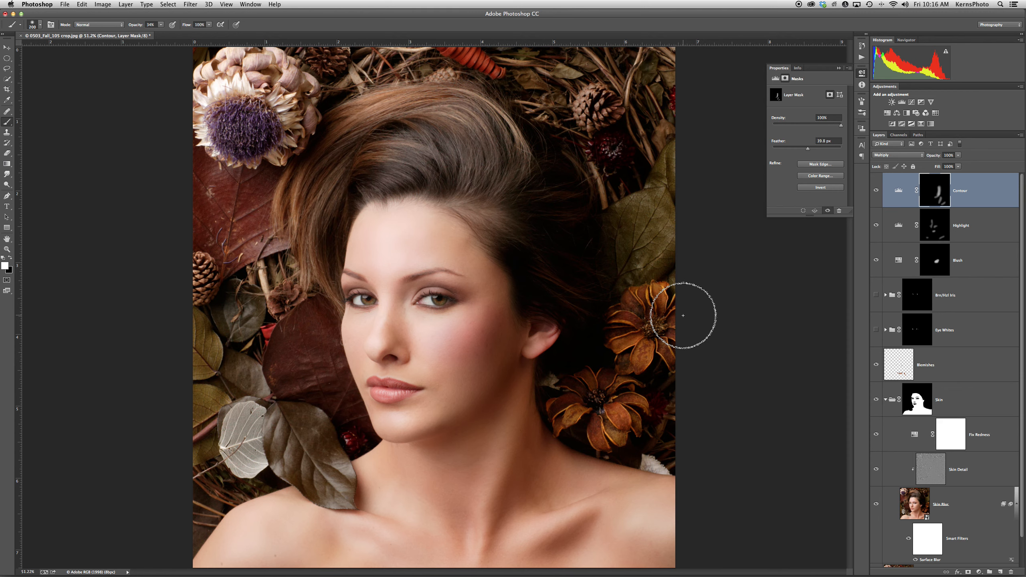
Hide the Contour, Highlight and Blush layers
{"action": "left_click", "coordinate": [876, 190]}
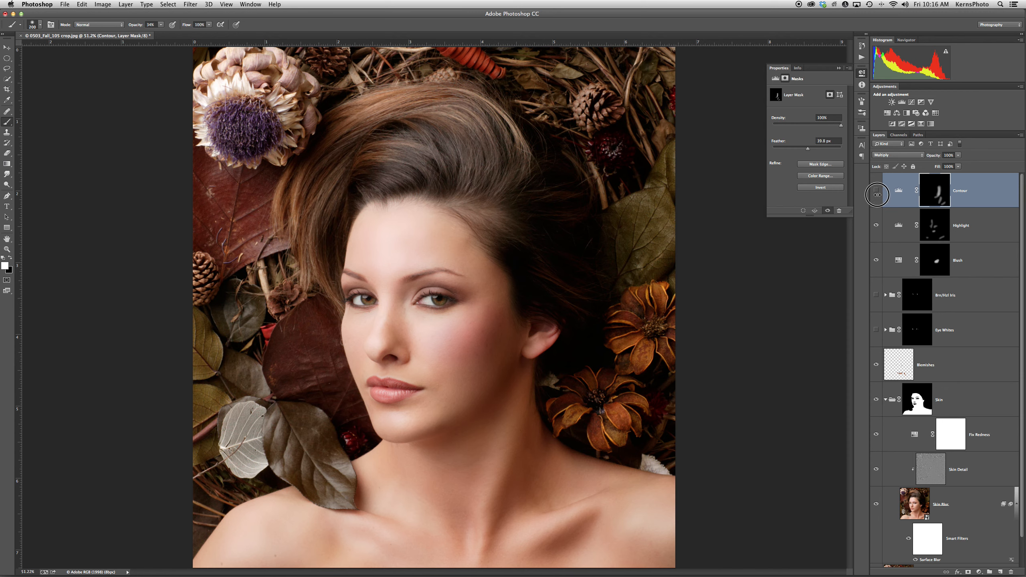
{"action": "left_click", "coordinate": [876, 225]}
{"action": "left_click", "coordinate": [876, 259]}
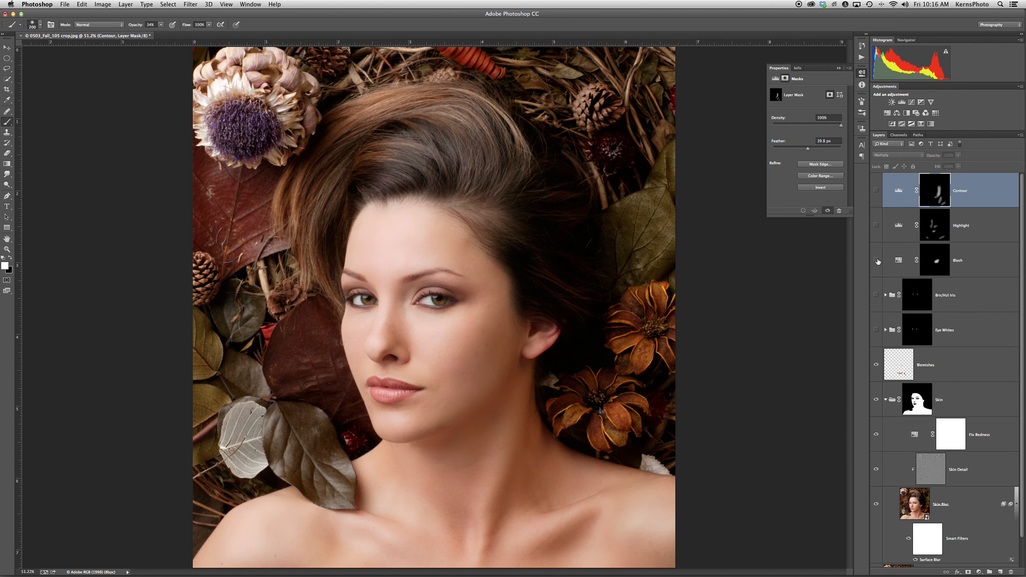
{"action": "mouse_move", "coordinate": [197, 570]}
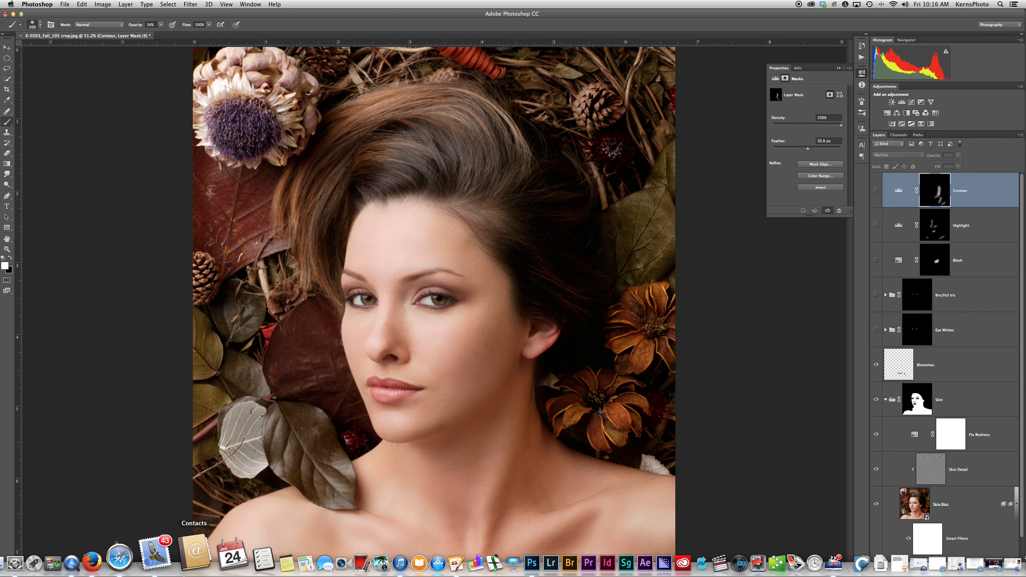
{"action": "right_click", "coordinate": [114, 537]}
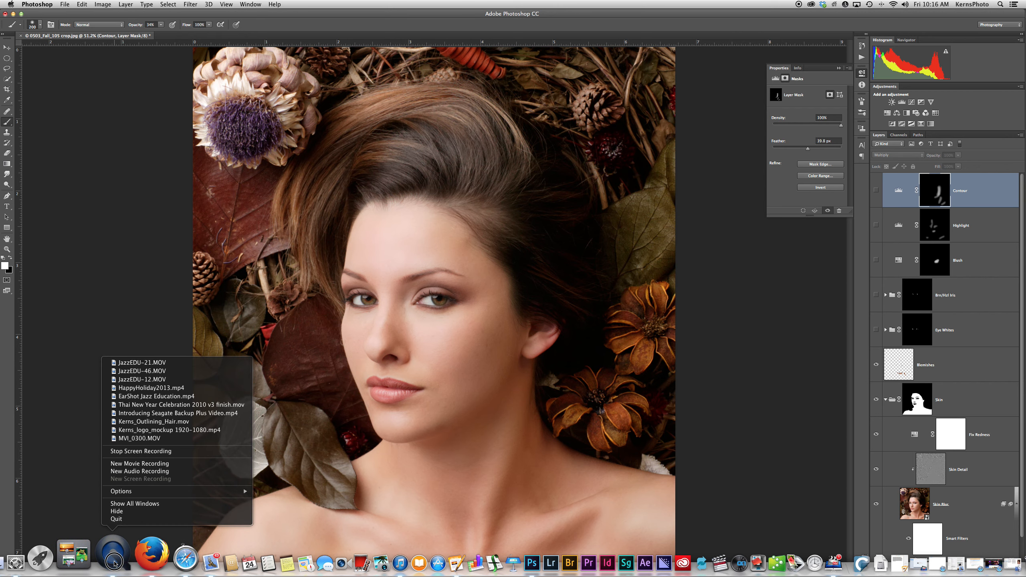